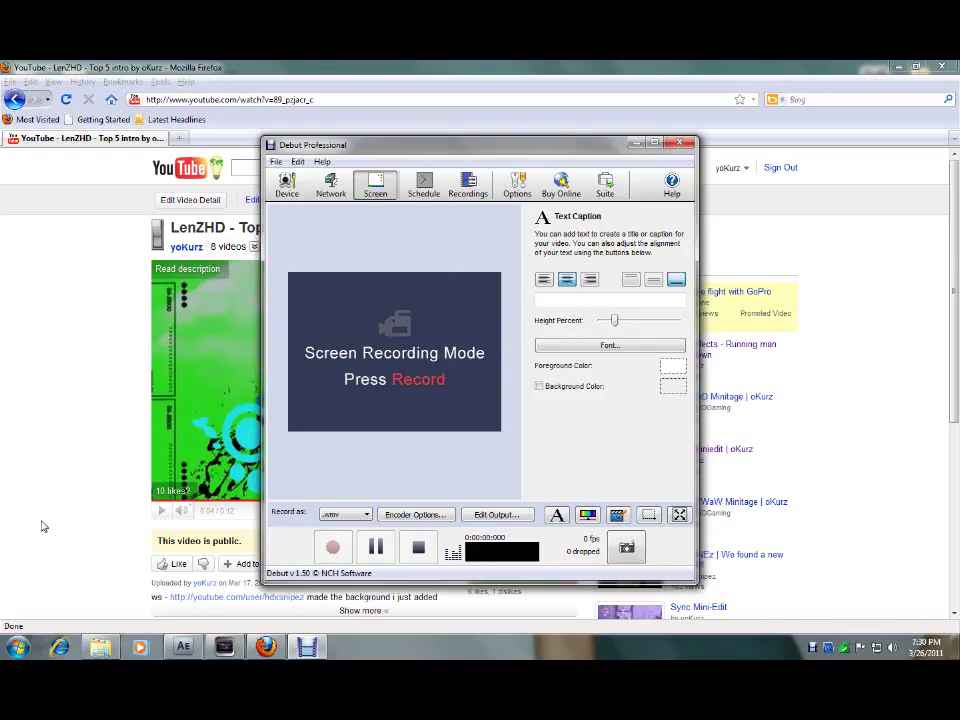
# Minimize the Debut Professional recorder and the Firefox YouTube window to show the desktop
pyautogui.click(636, 147)
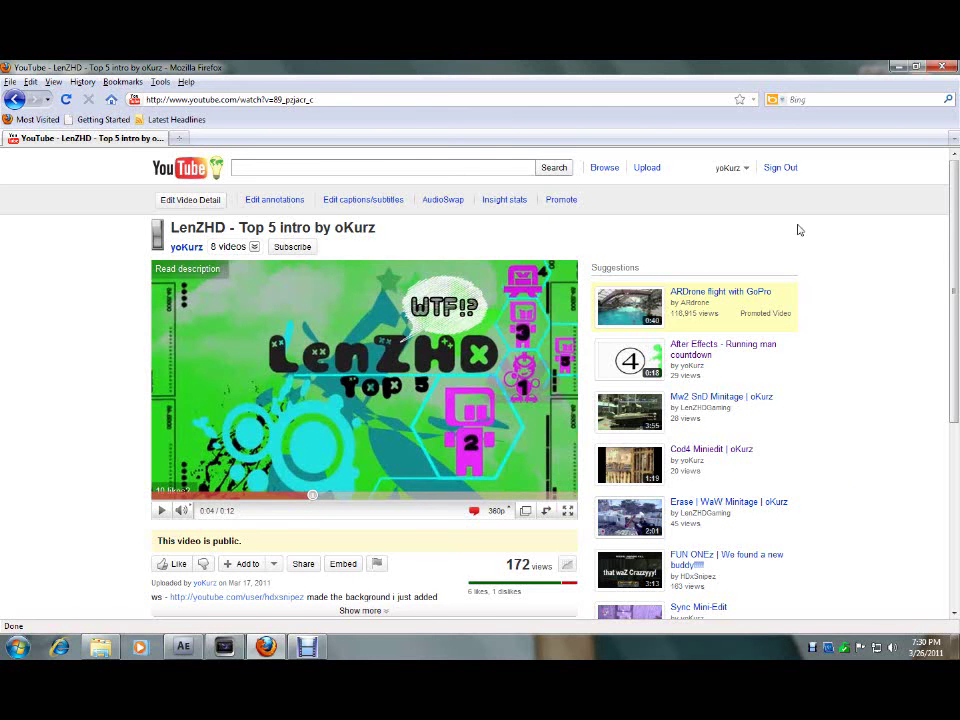
pyautogui.click(900, 68)
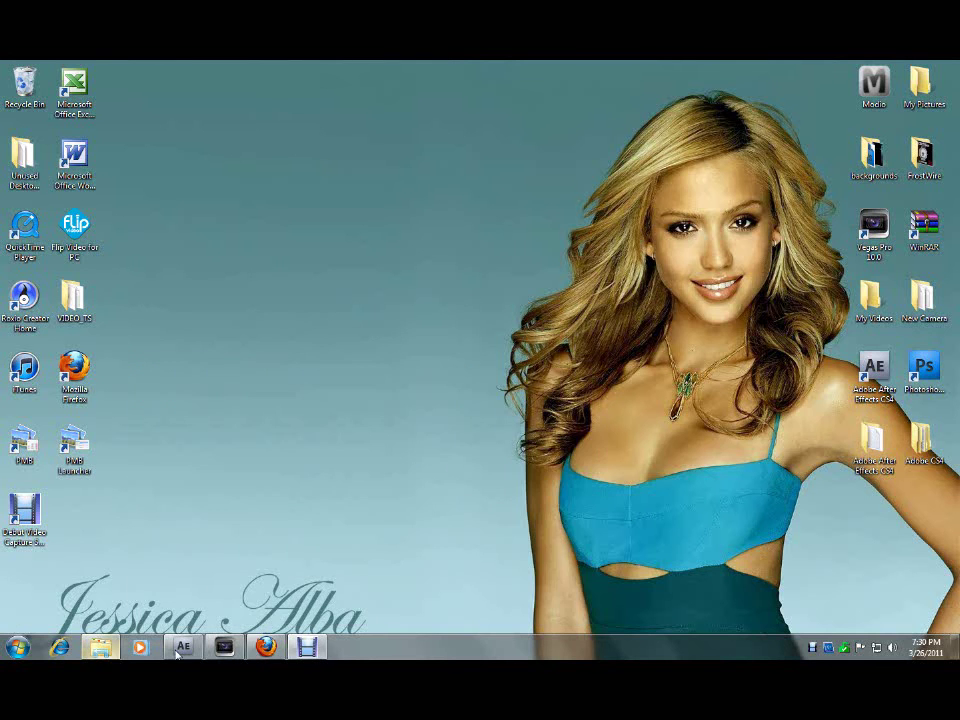
# Restore After Effects and drag Speech-Bubble.png from the Project panel into Comp 1, near the player's head
pyautogui.click(184, 648)
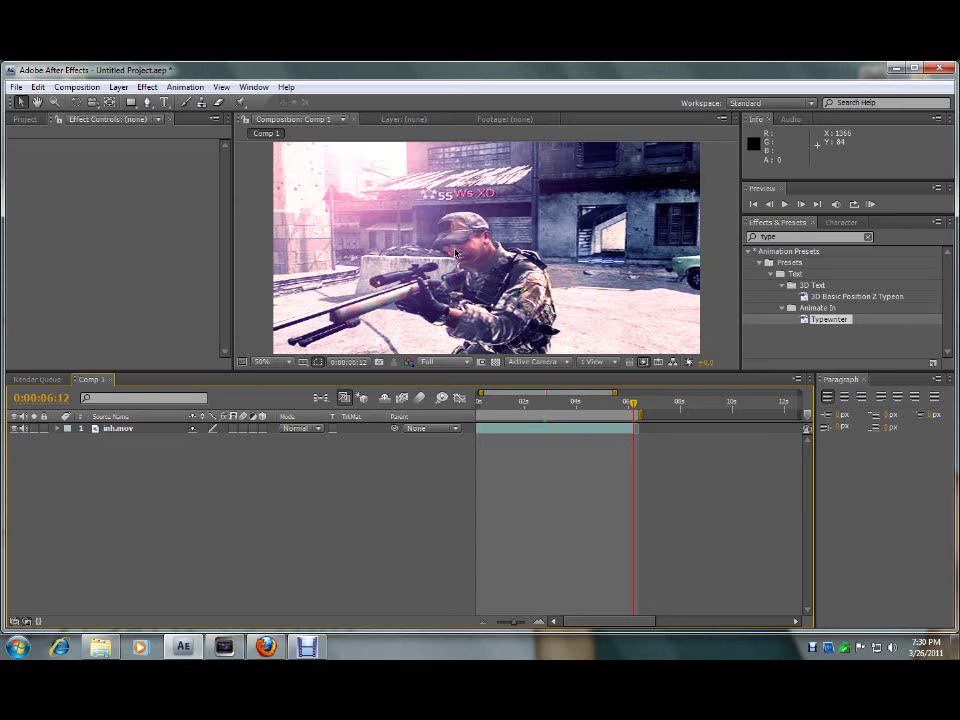
pyautogui.click(25, 119)
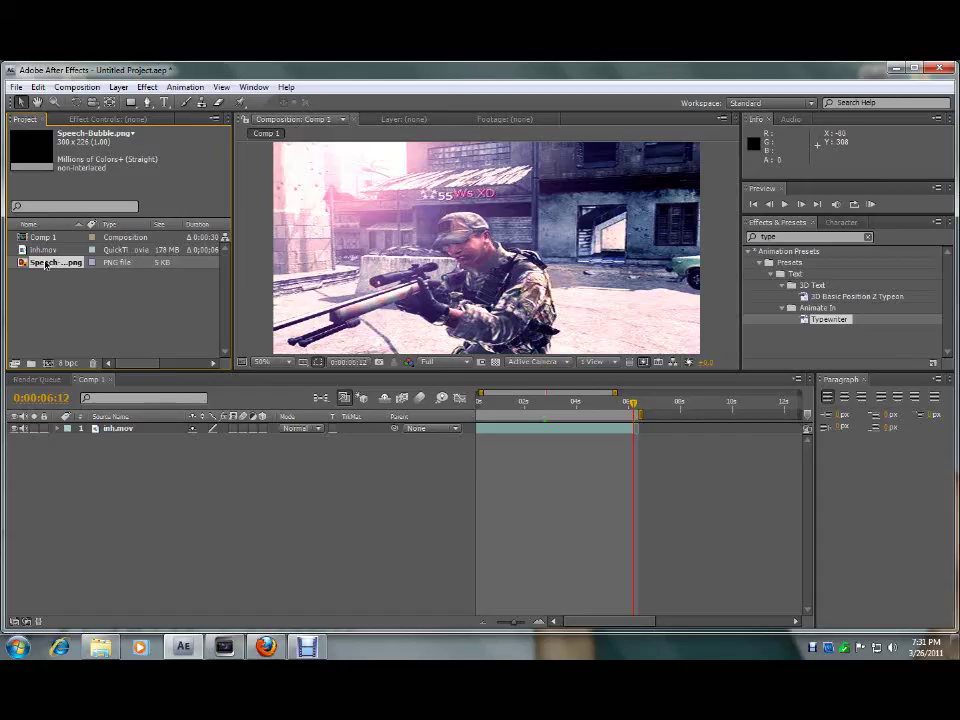
pyautogui.moveTo(50, 267); pyautogui.dragTo(578, 196)
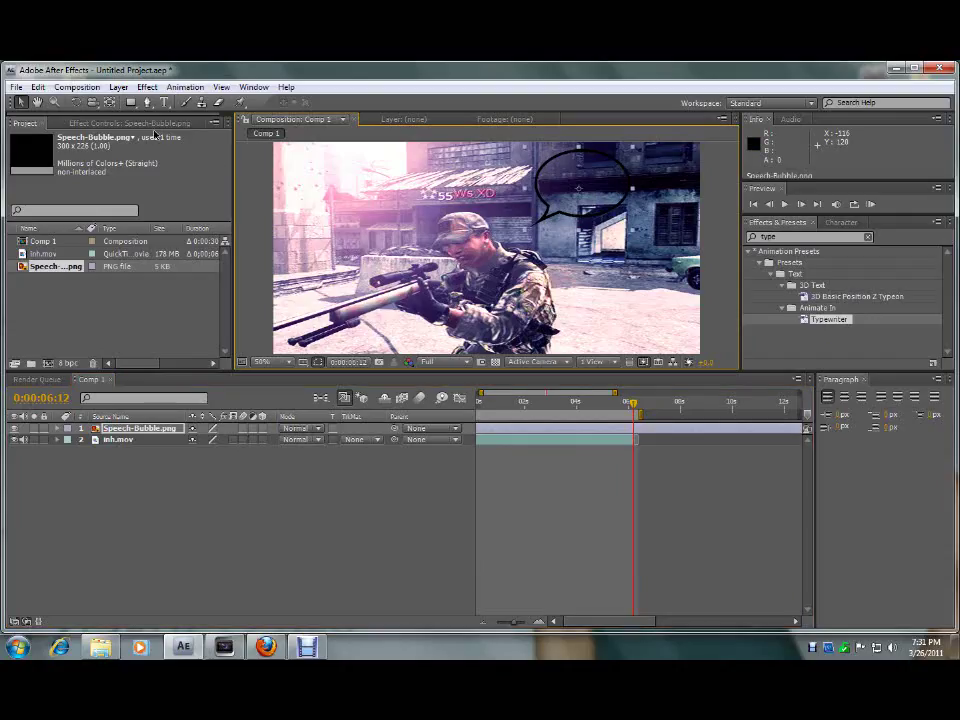
pyautogui.click(140, 428)
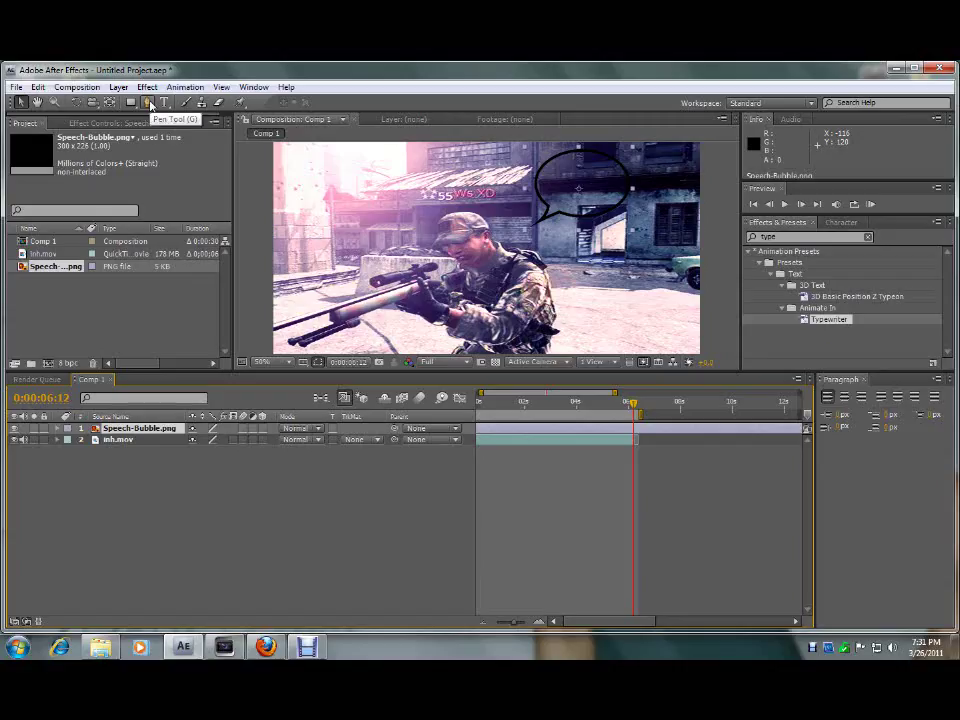
# Trace a closed Pen-tool mask around the speech bubble's outline
pyautogui.click(149, 104)
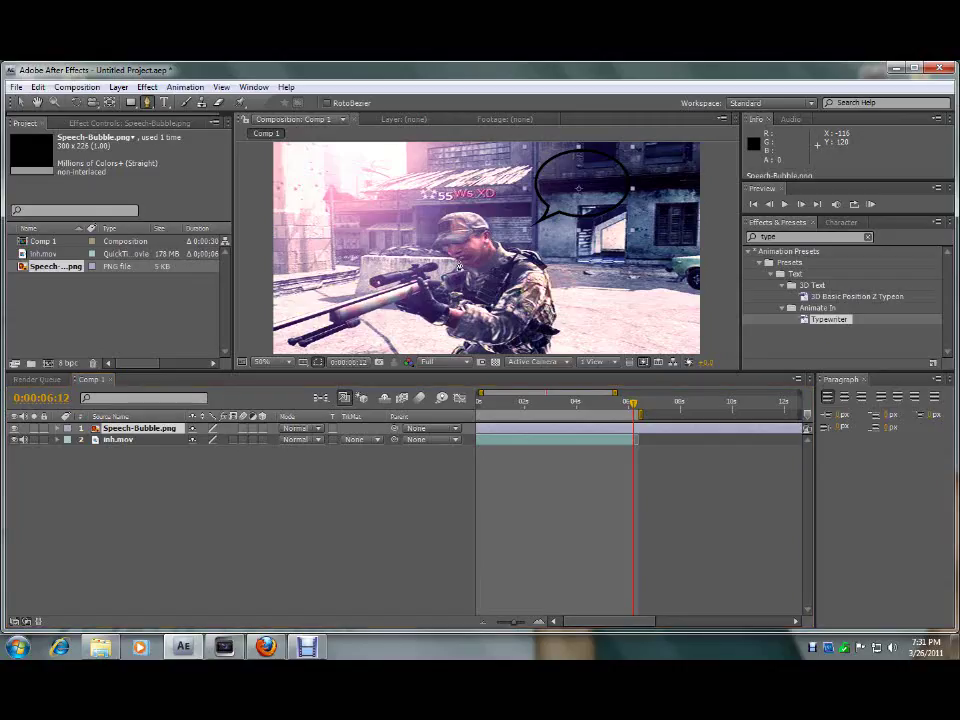
pyautogui.click(537, 224)
pyautogui.click(547, 207)
pyautogui.click(540, 184)
pyautogui.click(550, 163)
pyautogui.click(583, 153)
pyautogui.click(622, 165)
pyautogui.click(633, 196)
pyautogui.click(611, 215)
pyautogui.click(582, 218)
pyautogui.click(537, 224)
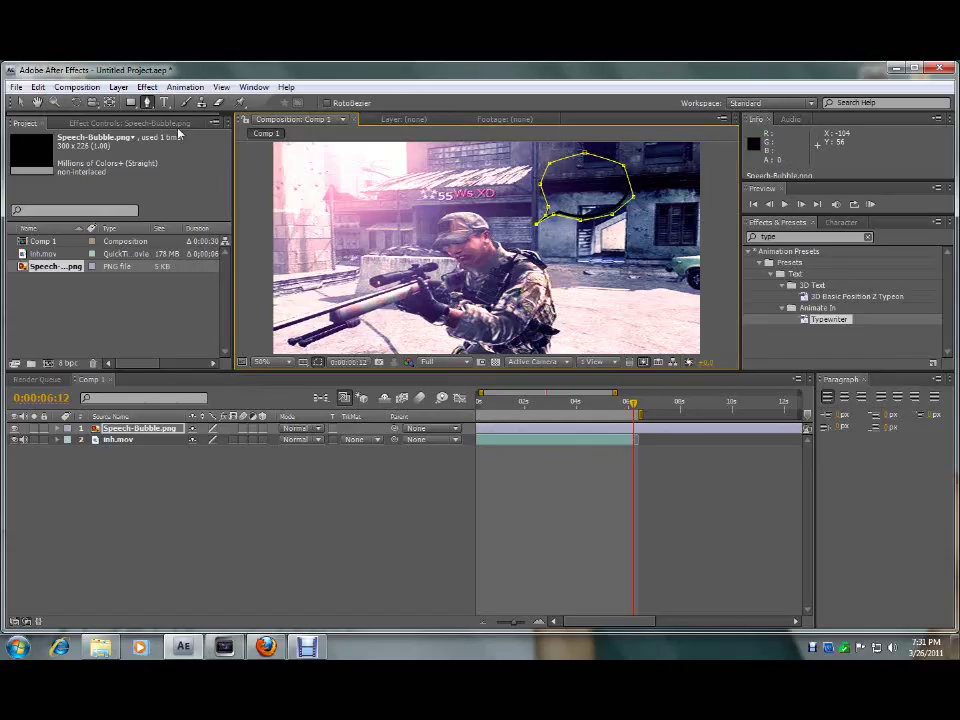
# Apply Effect > Generate > Scribble to fill the masked bubble with white scribbles
pyautogui.click(147, 87)
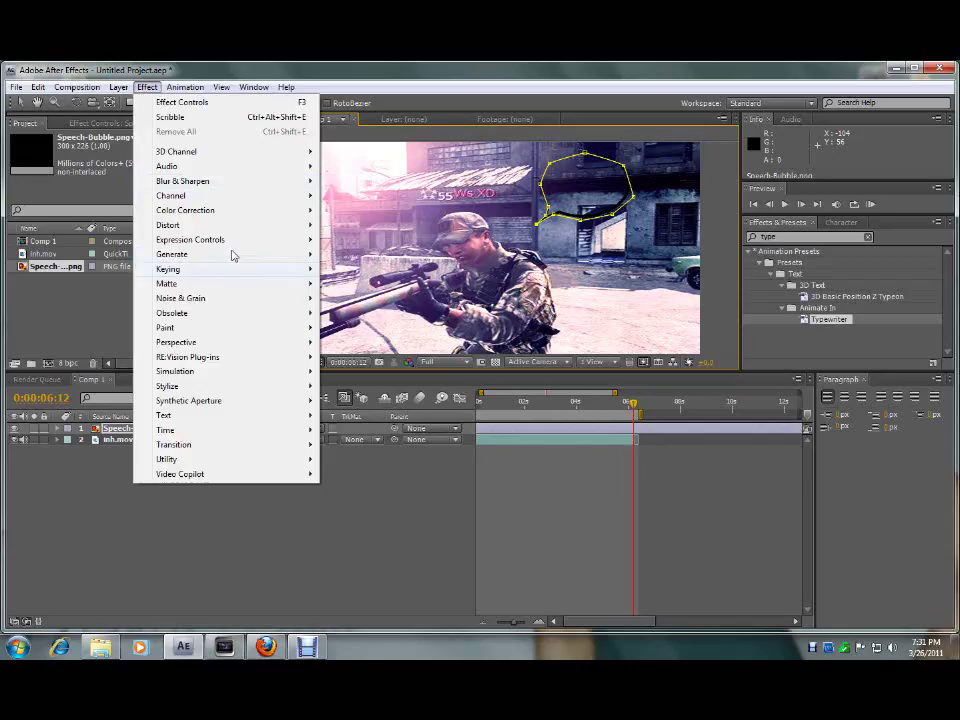
pyautogui.moveTo(240, 256)
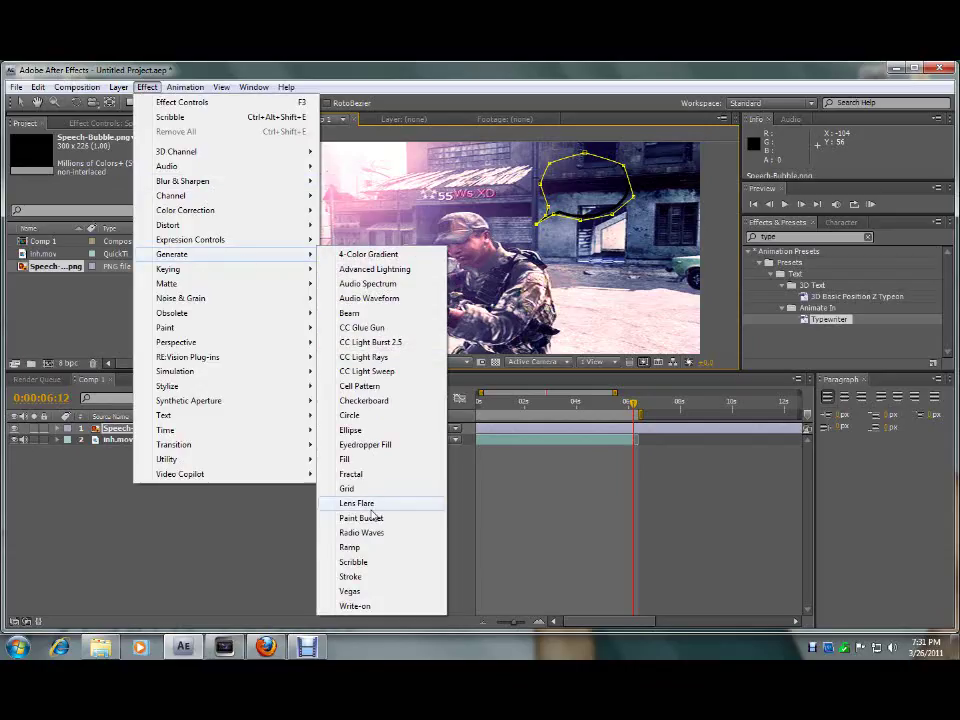
pyautogui.click(386, 563)
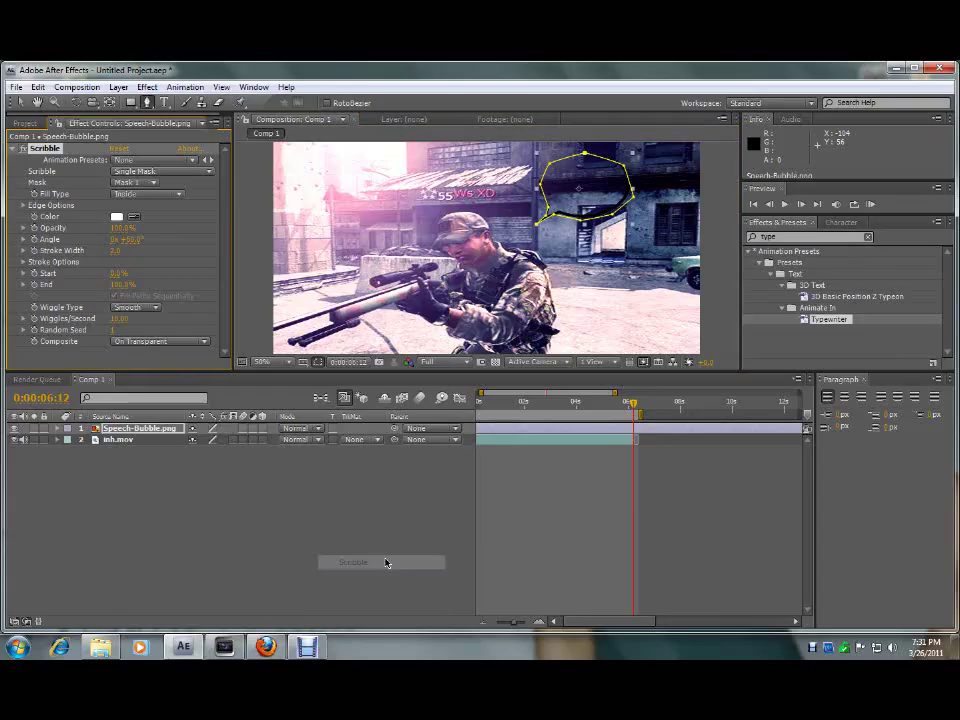
pyautogui.press('pageup')
pyautogui.press('pageup')
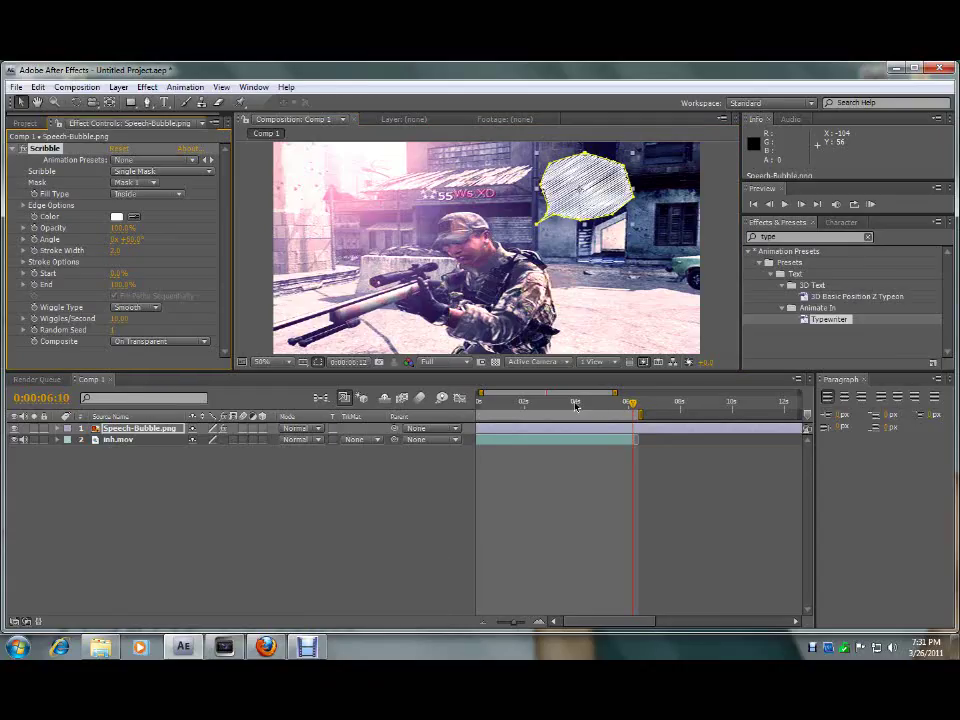
# Split the bubble layer at about 2:41 with Ctrl+Shift+D and delete the earlier piece
pyautogui.moveTo(575, 403); pyautogui.dragTo(546, 423)
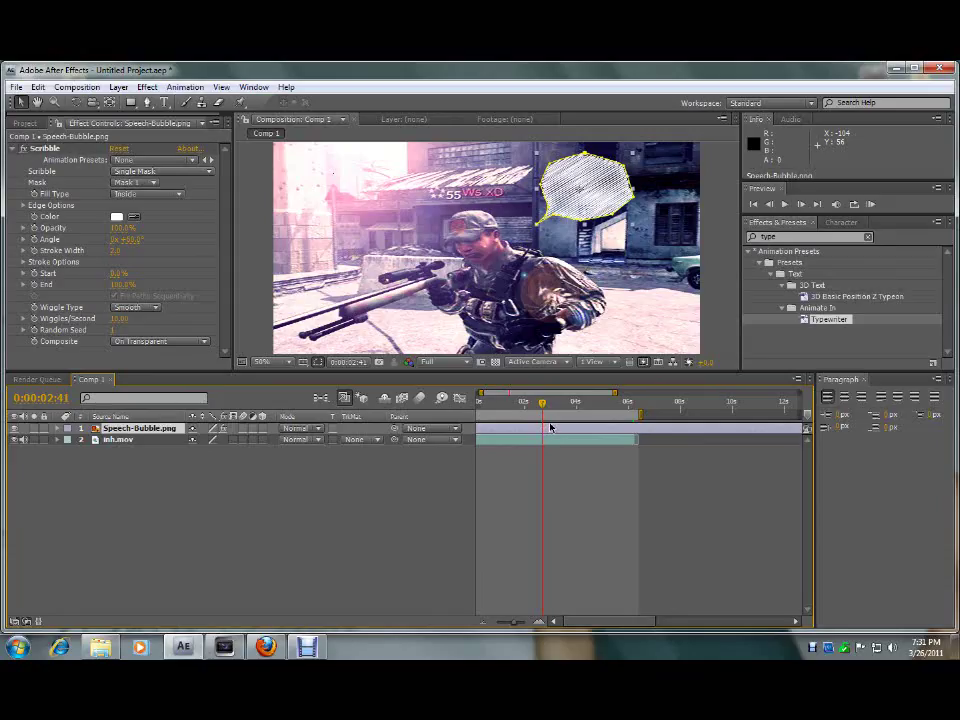
pyautogui.hotkey('ctrl', 'shift', 'd')
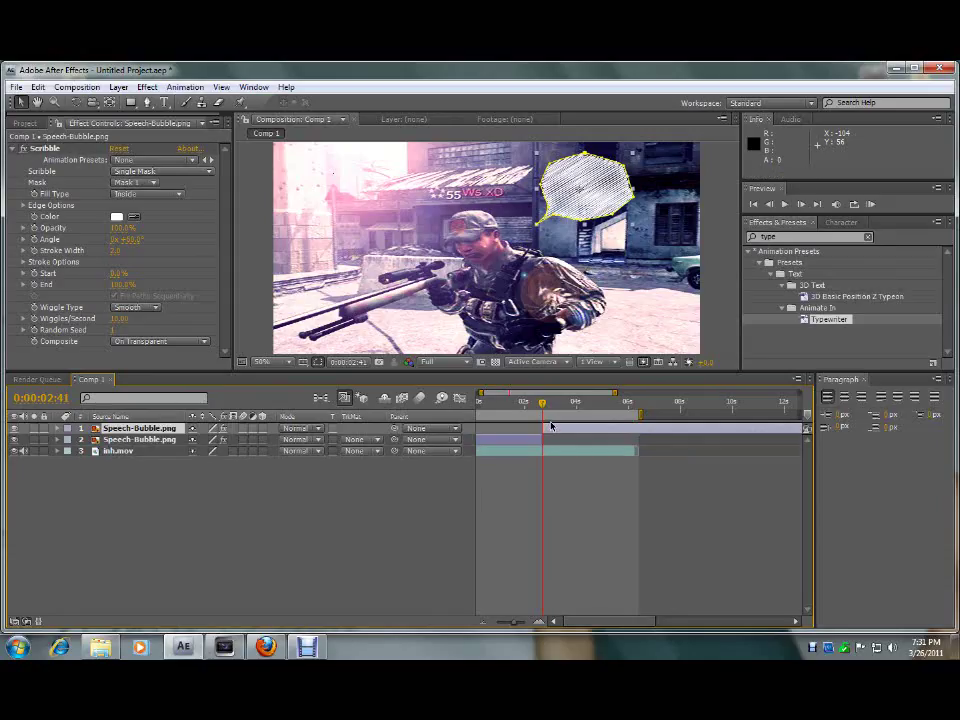
pyautogui.click(518, 443)
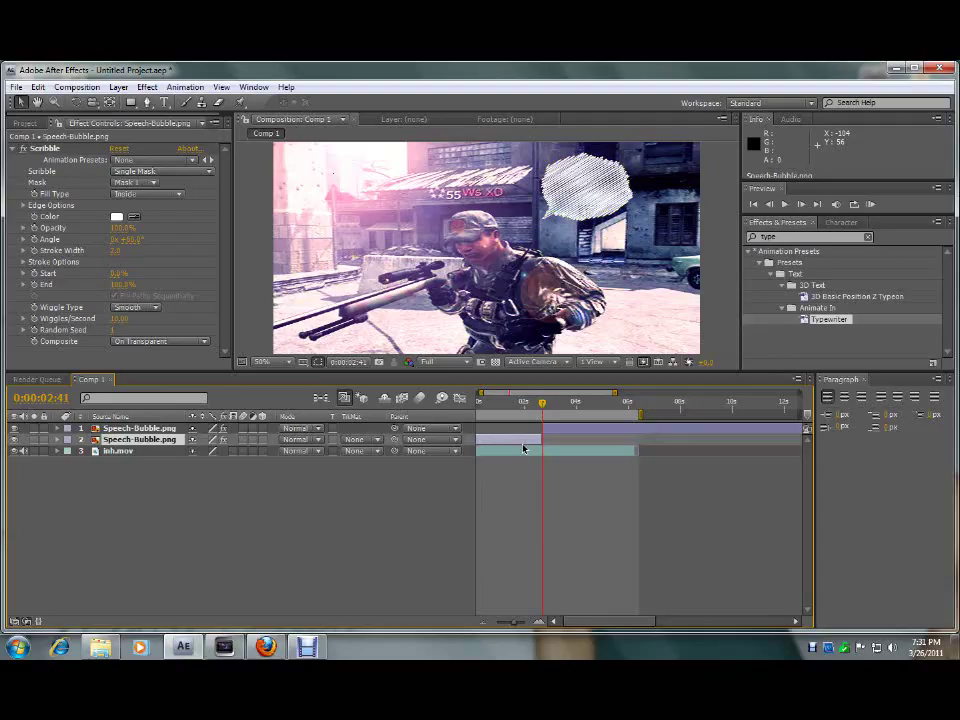
pyautogui.press('Delete')
# Delete the two accidental Ctrl+D duplicate layers and move the playhead to about 3:04
pyautogui.moveTo(543, 407); pyautogui.dragTo(634, 413)
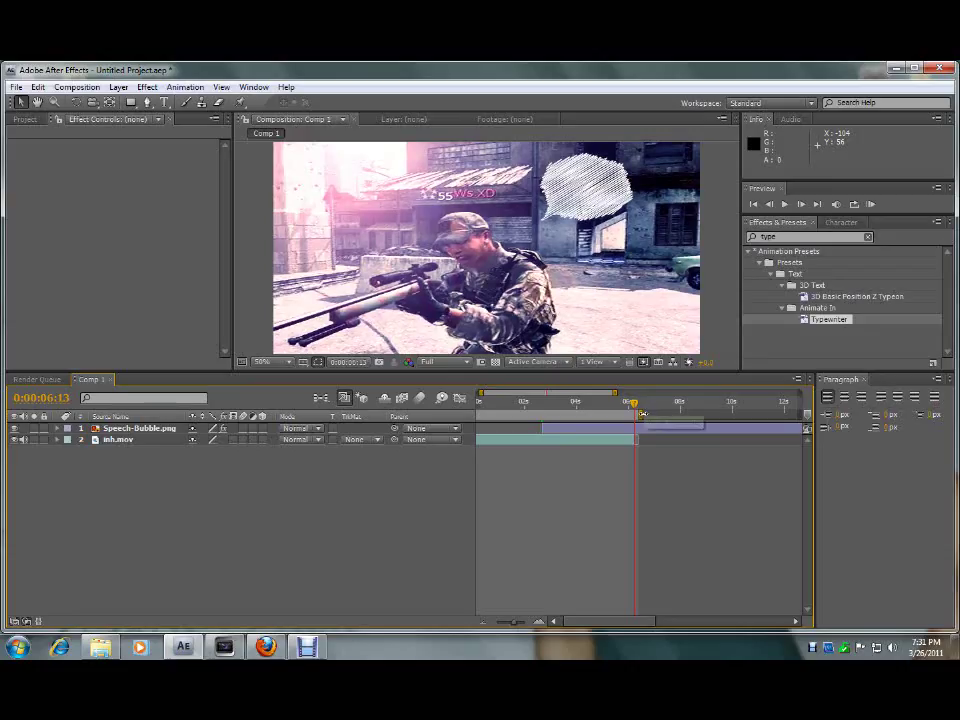
pyautogui.hotkey('ctrl', 'd')
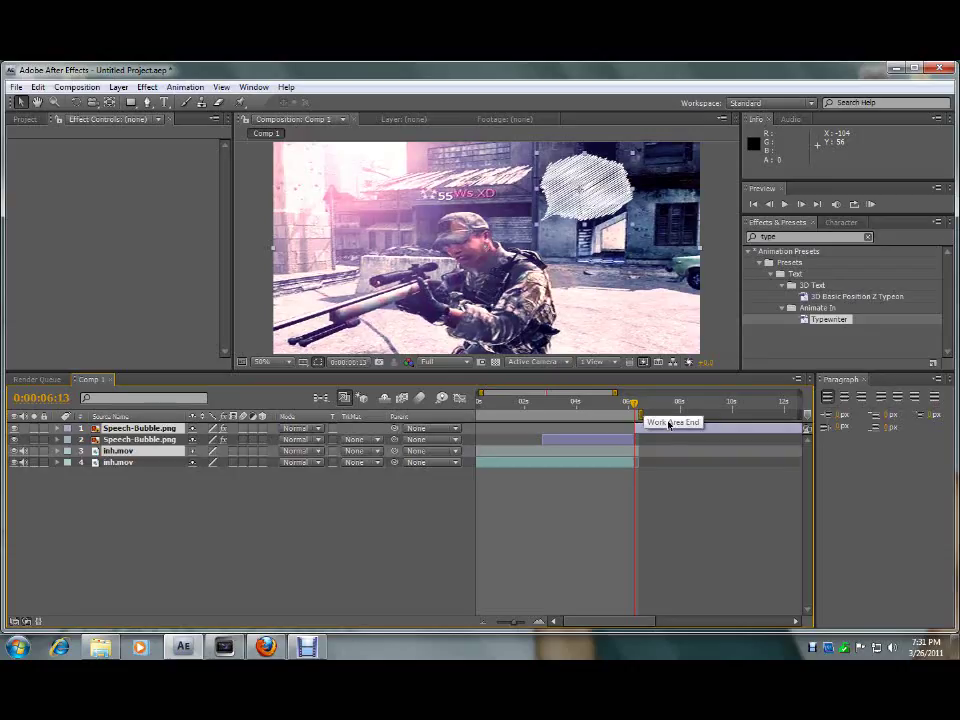
pyautogui.click(676, 433)
pyautogui.press('Delete')
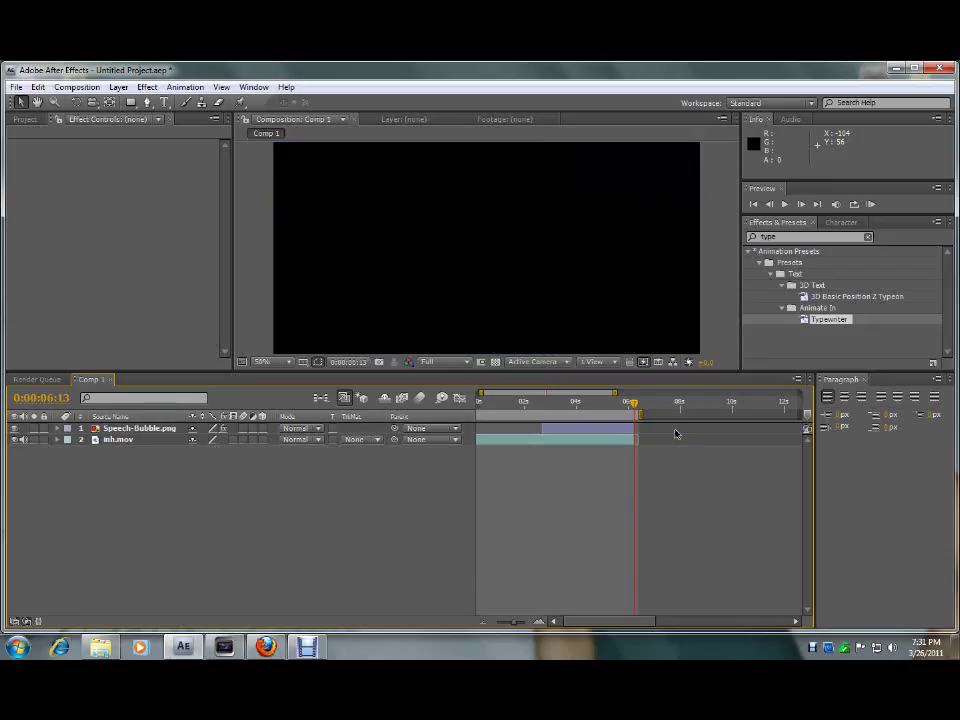
pyautogui.click(539, 405)
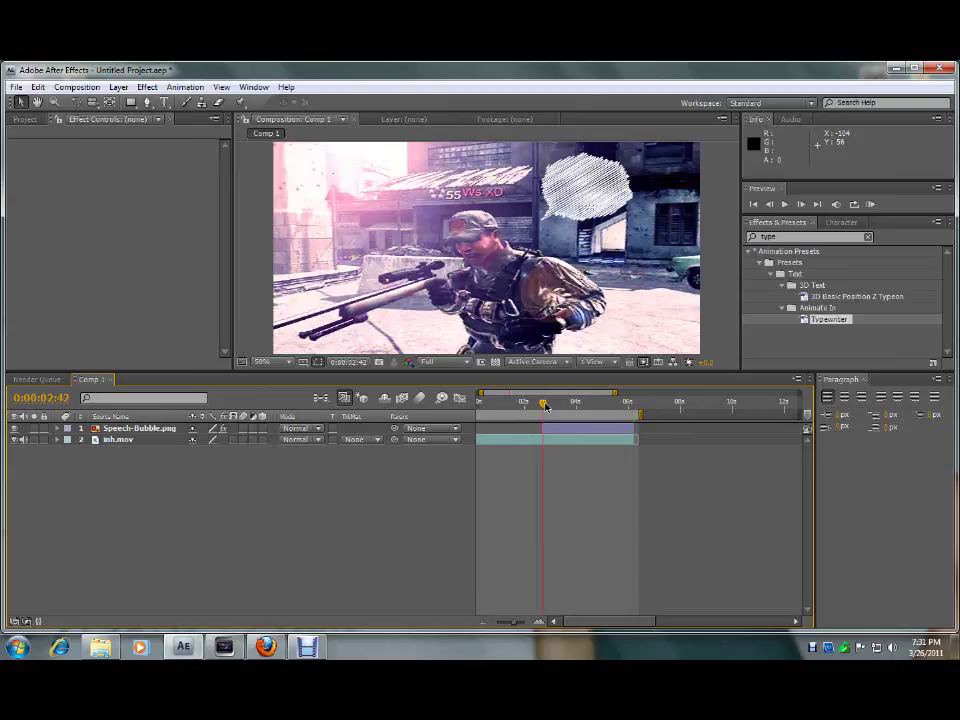
# At 2:42, search presets for 'linear' and drag Linear Wipe onto Speech-Bubble.png
pyautogui.click(552, 405)
pyautogui.moveTo(562, 405); pyautogui.dragTo(547, 404)
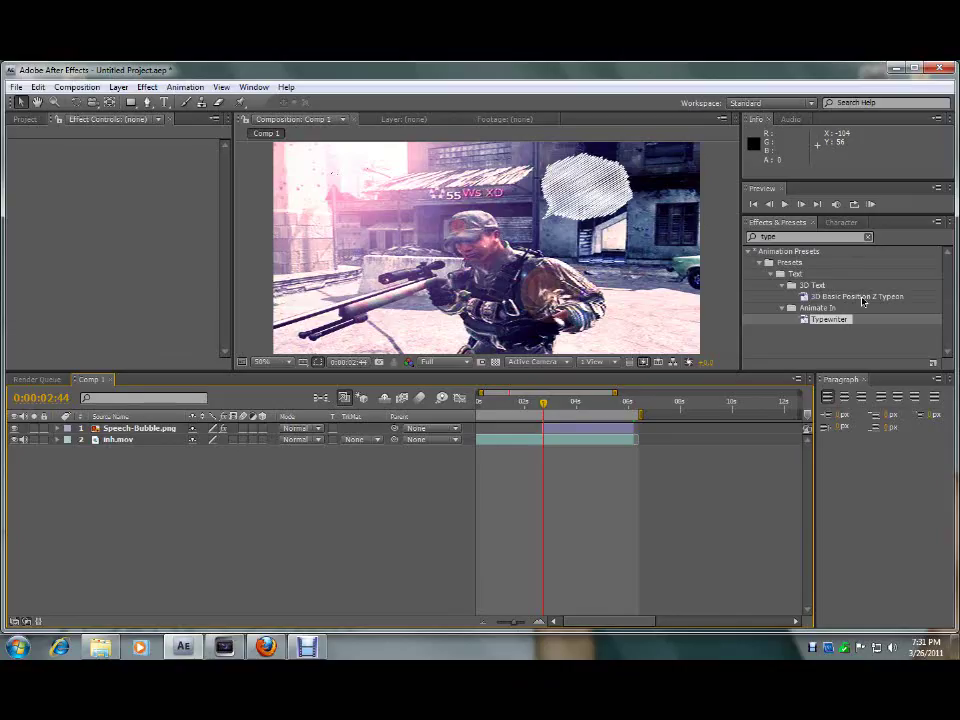
pyautogui.click(787, 237)
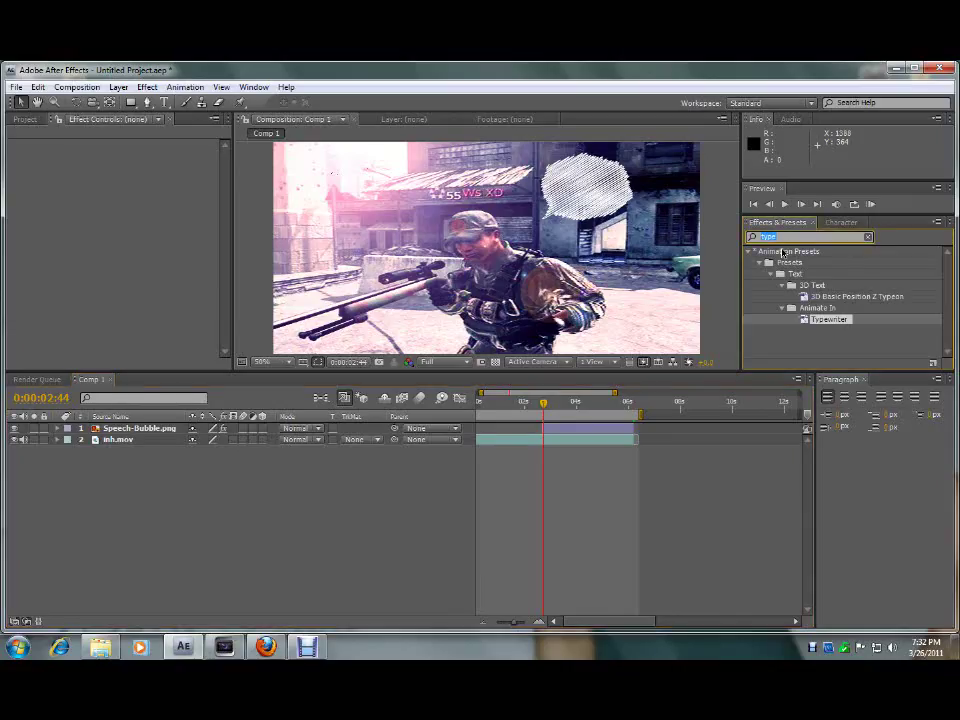
pyautogui.write('linear')
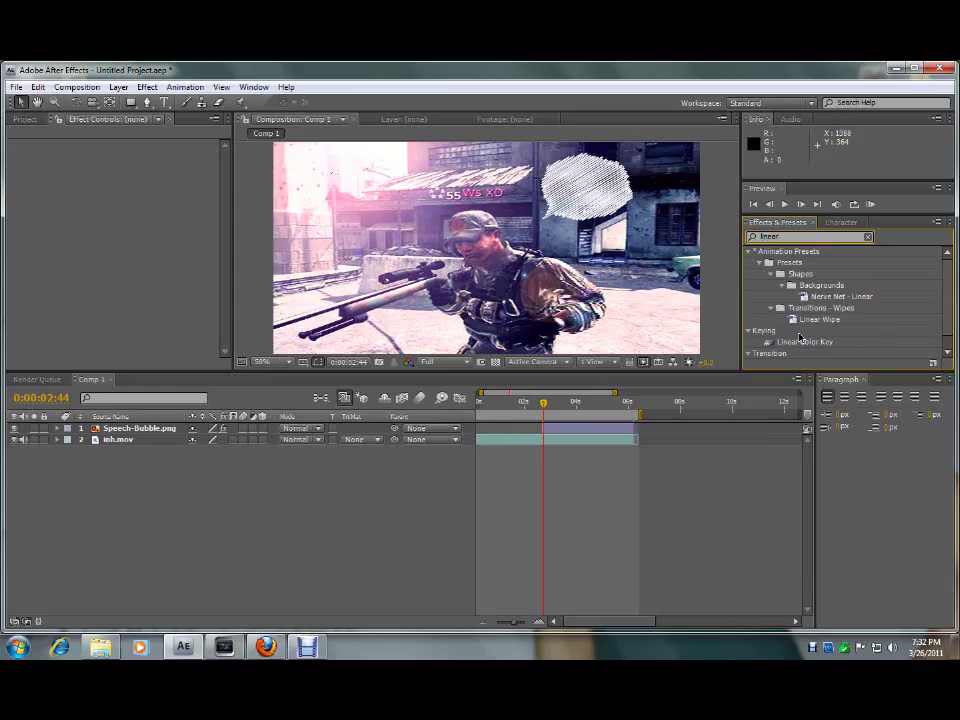
pyautogui.moveTo(825, 322); pyautogui.dragTo(589, 194)
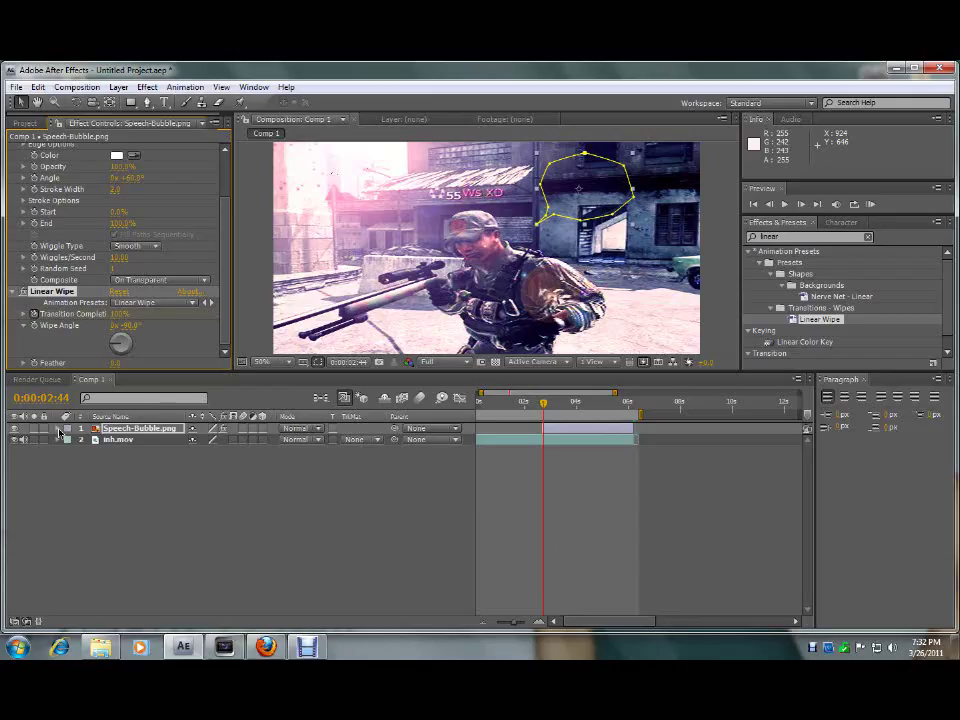
# Expand the bubble's Linear Wipe settings and clear the old Transition Completion keyframes
pyautogui.click(59, 429)
pyautogui.click(70, 451)
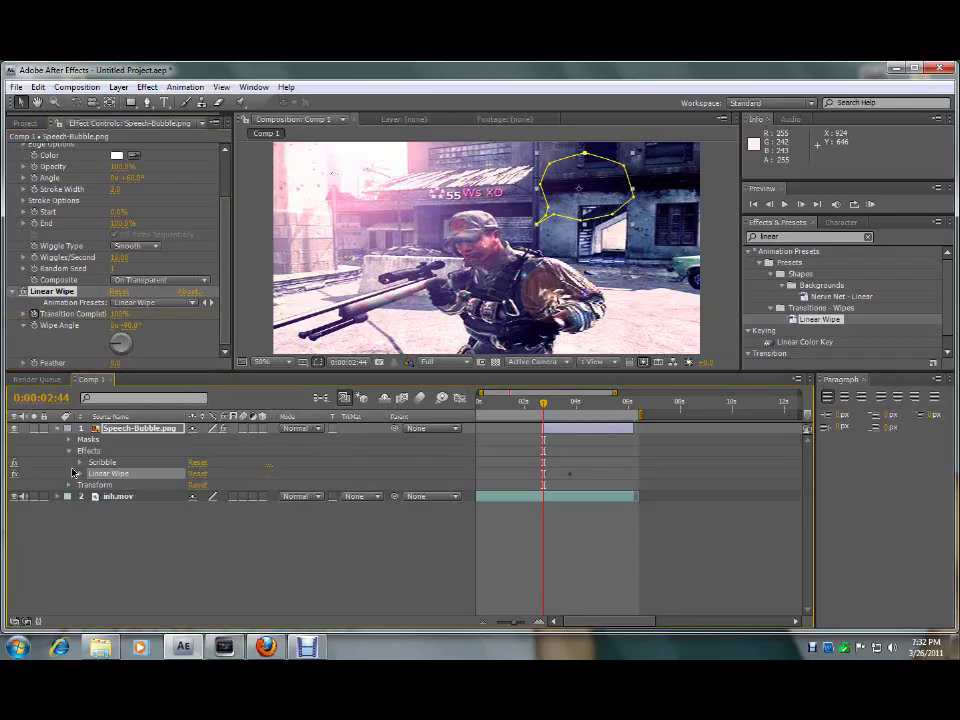
pyautogui.click(80, 474)
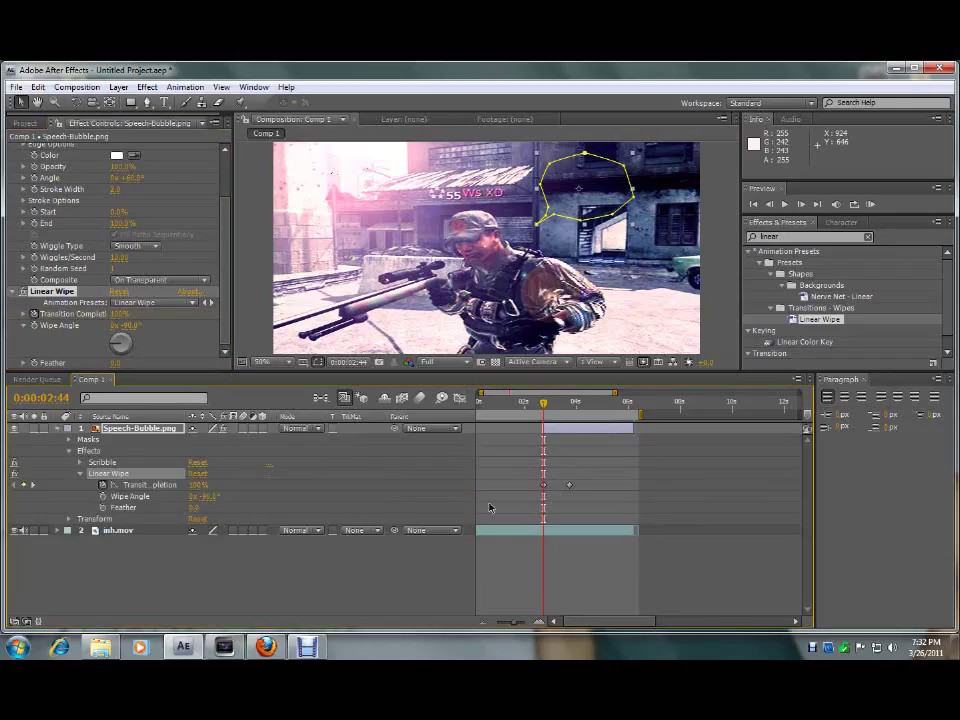
pyautogui.click(545, 487)
pyautogui.press('Delete')
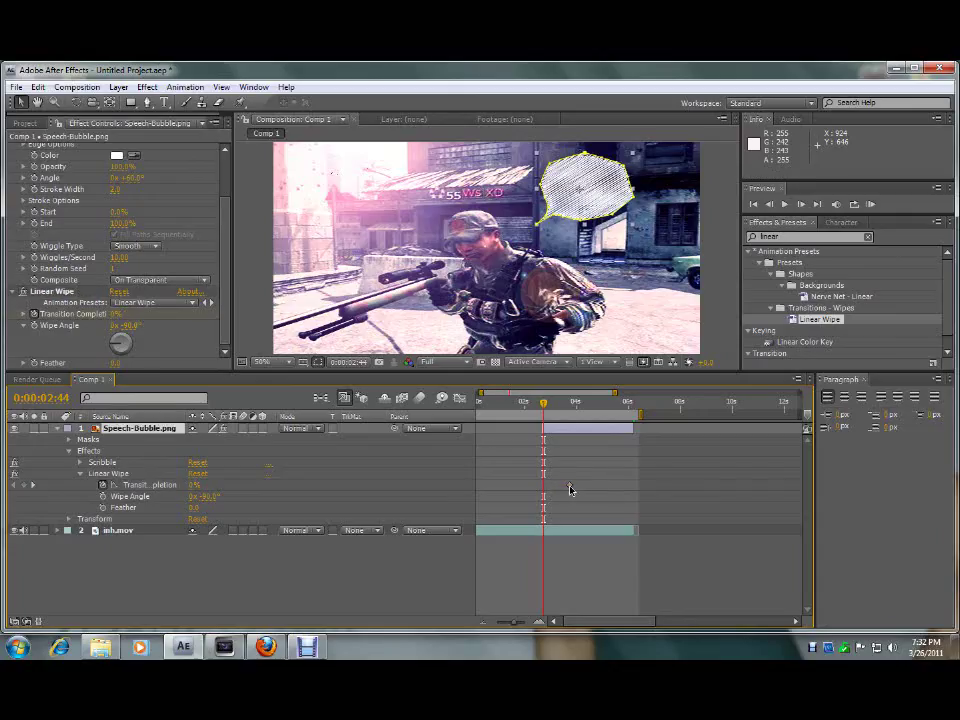
pyautogui.hotkey('ctrl', 'z')
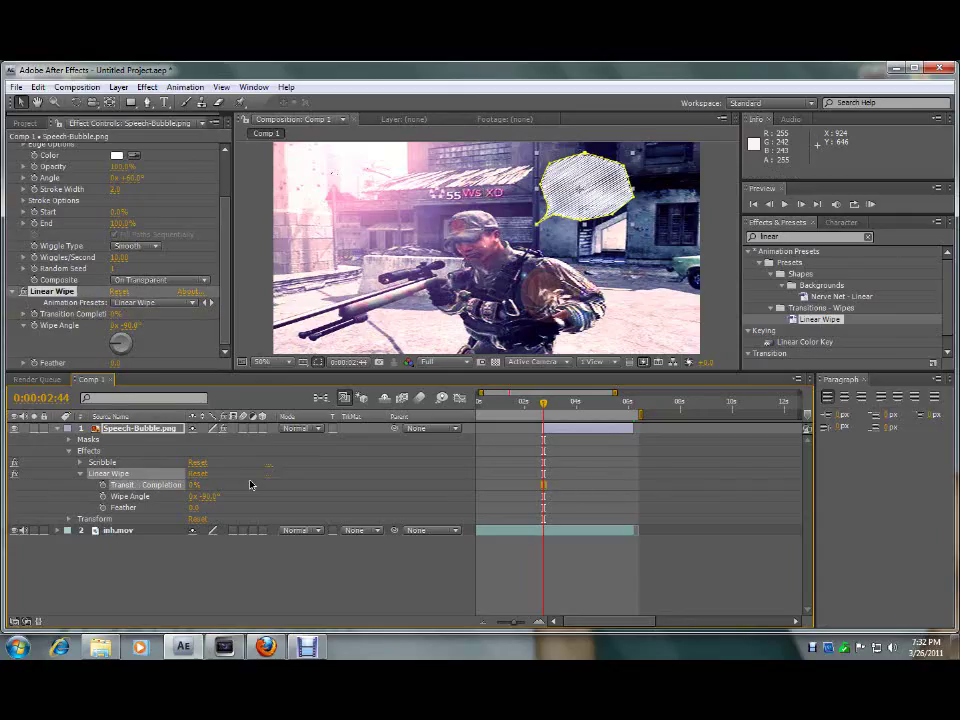
pyautogui.click(103, 485)
# Keyframe Transition Completion at 100% near 2:44 and 0% at 3:39
pyautogui.click(103, 486)
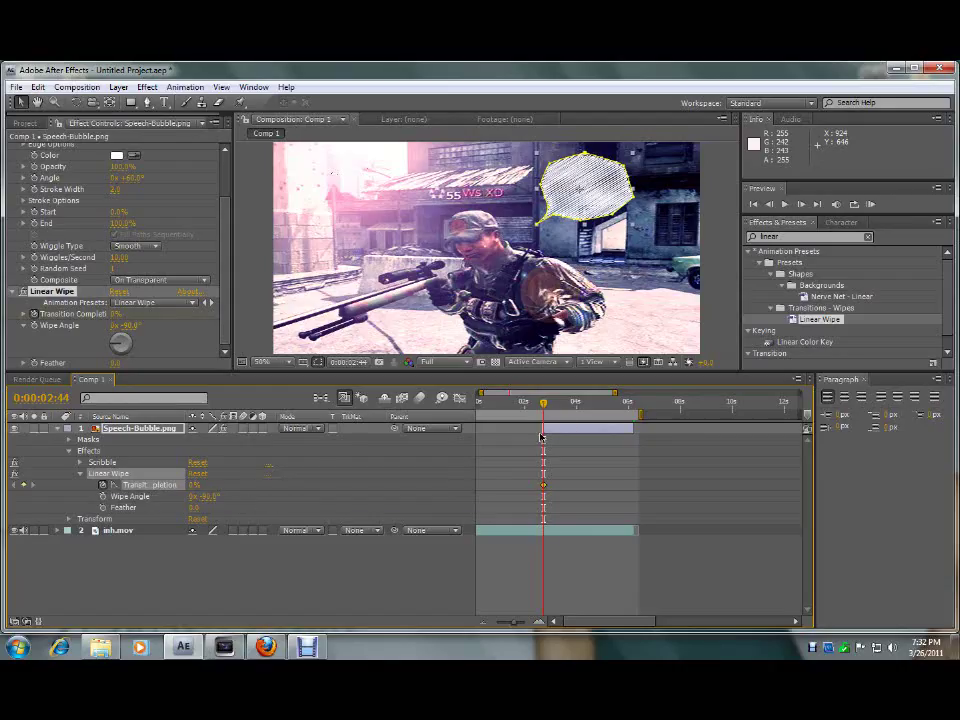
pyautogui.moveTo(194, 485); pyautogui.dragTo(303, 485)
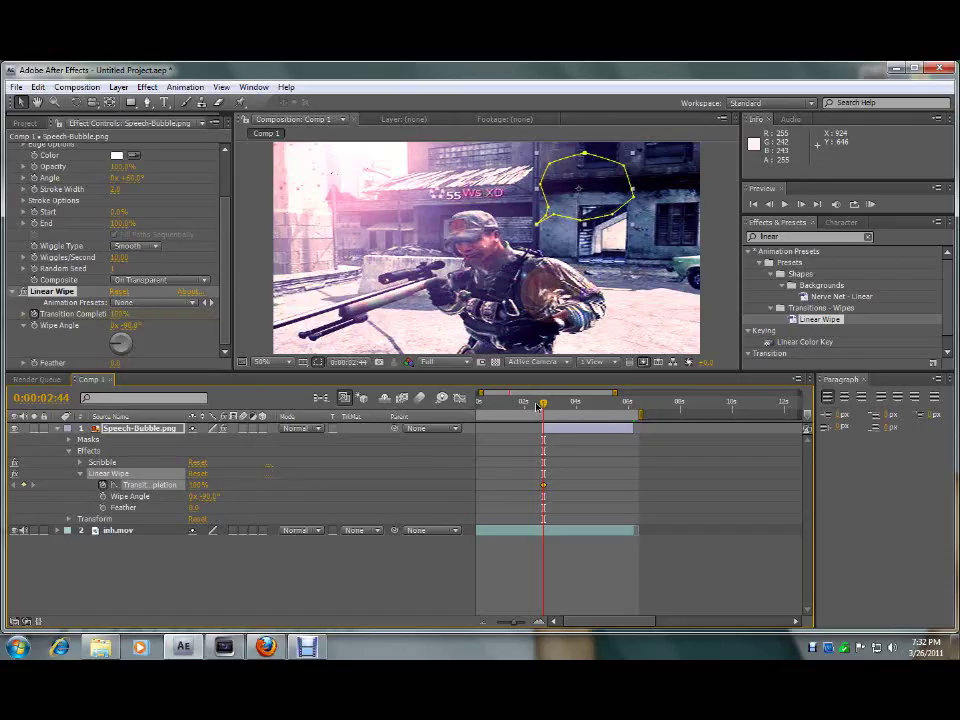
pyautogui.moveTo(547, 407); pyautogui.dragTo(568, 405)
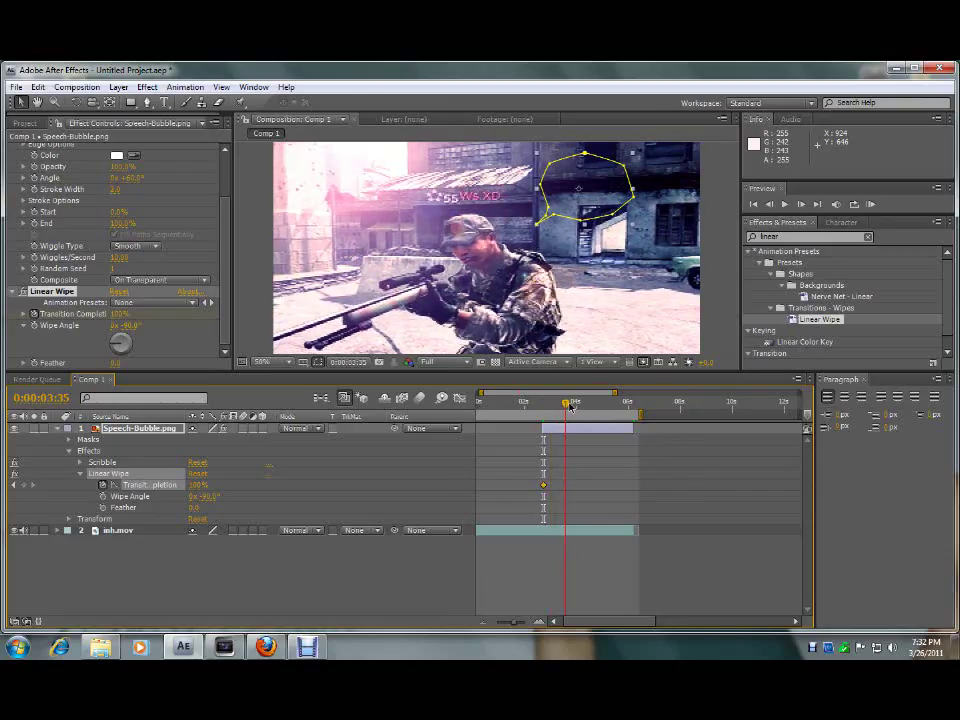
pyautogui.moveTo(210, 490); pyautogui.dragTo(108, 490)
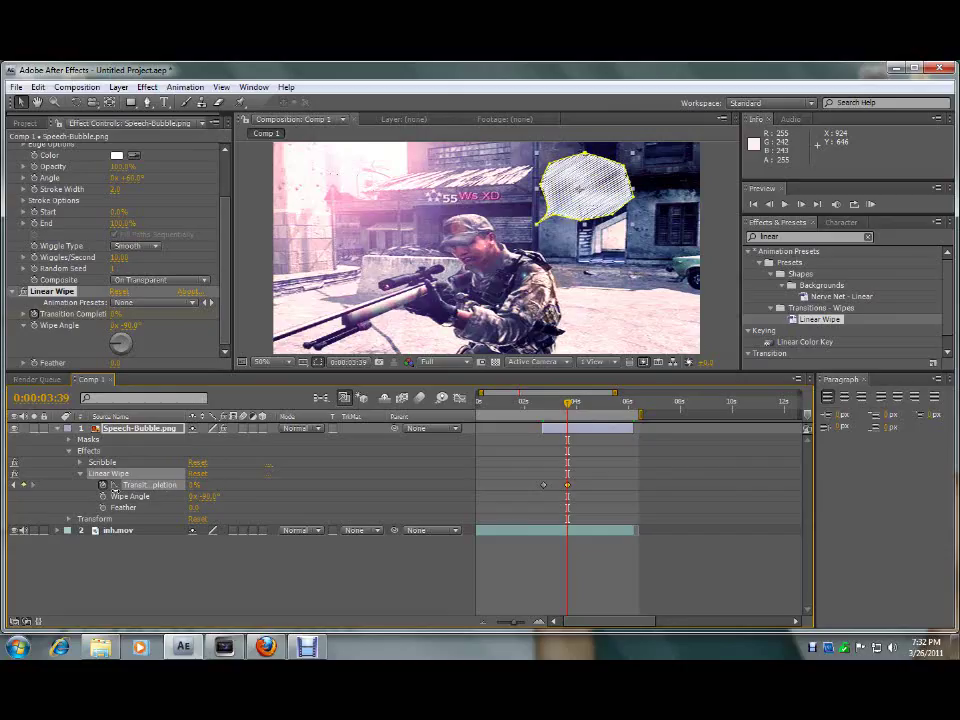
pyautogui.moveTo(572, 407)
pyautogui.mouseDown()
pyautogui.moveTo(546, 408)
pyautogui.moveTo(578, 409)
pyautogui.mouseUp()
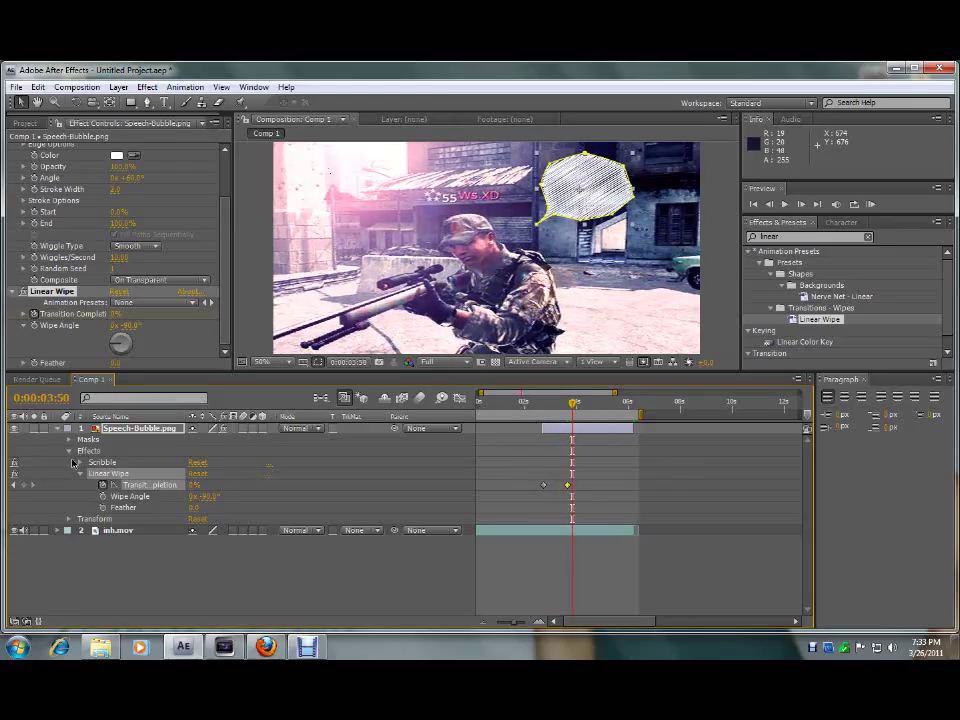
# Create a text layer reading 'Kurz' inside the speech bubble with the Horizontal Type tool
pyautogui.click(59, 429)
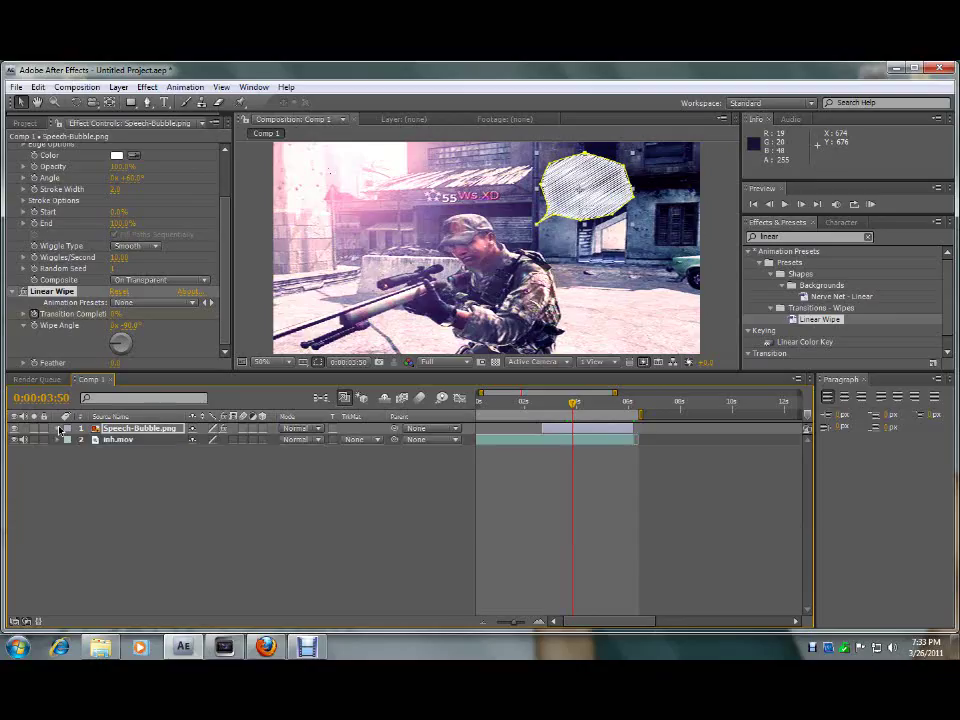
pyautogui.click(166, 103)
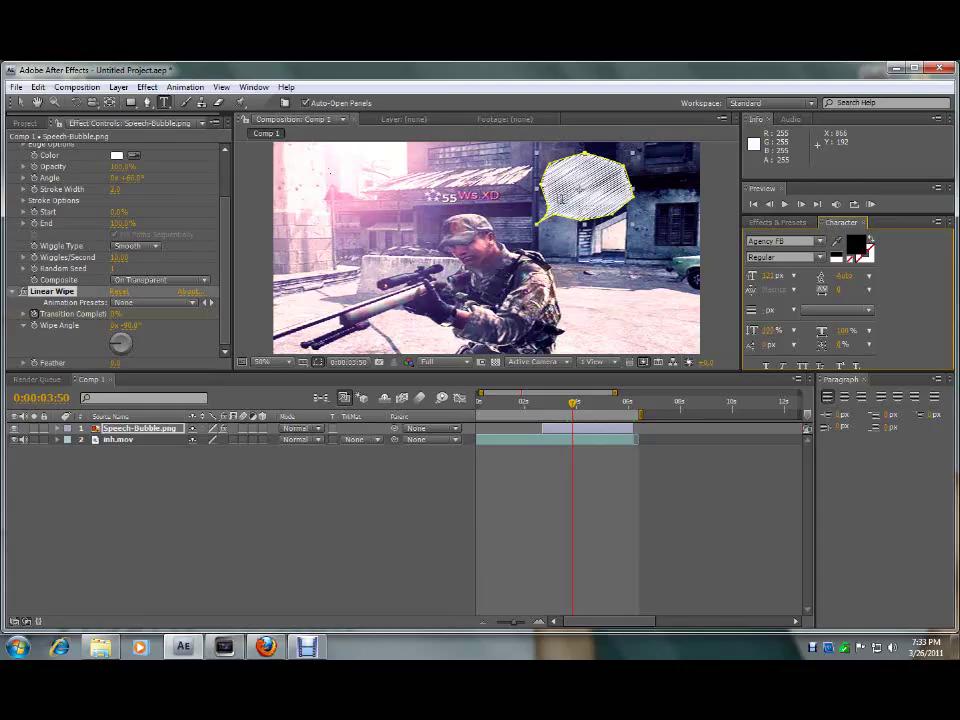
pyautogui.click(561, 190)
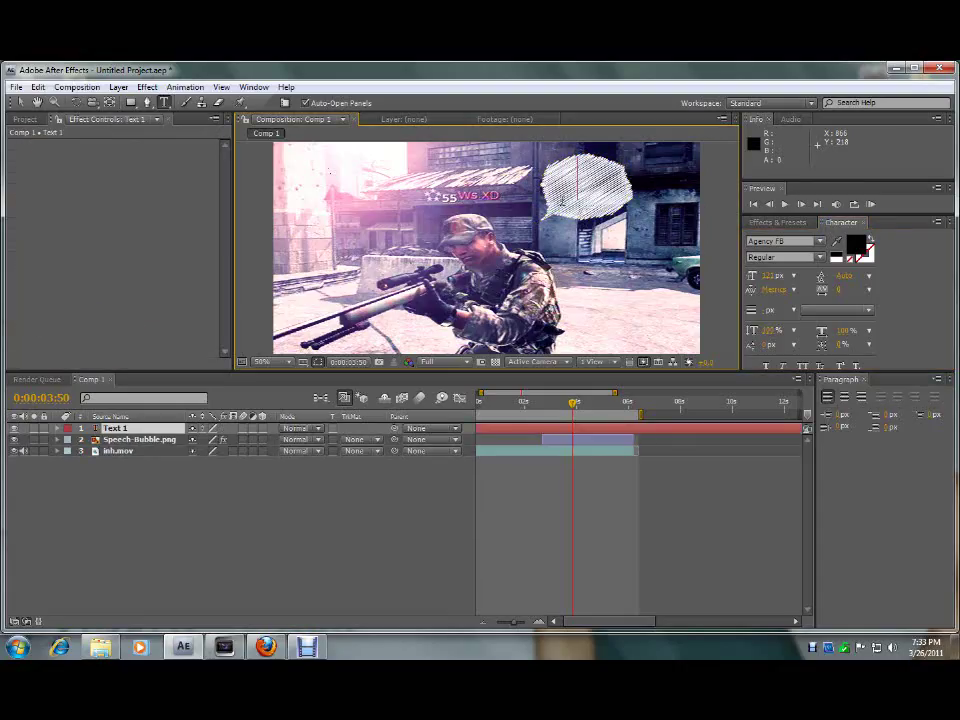
pyautogui.write('Kurz')
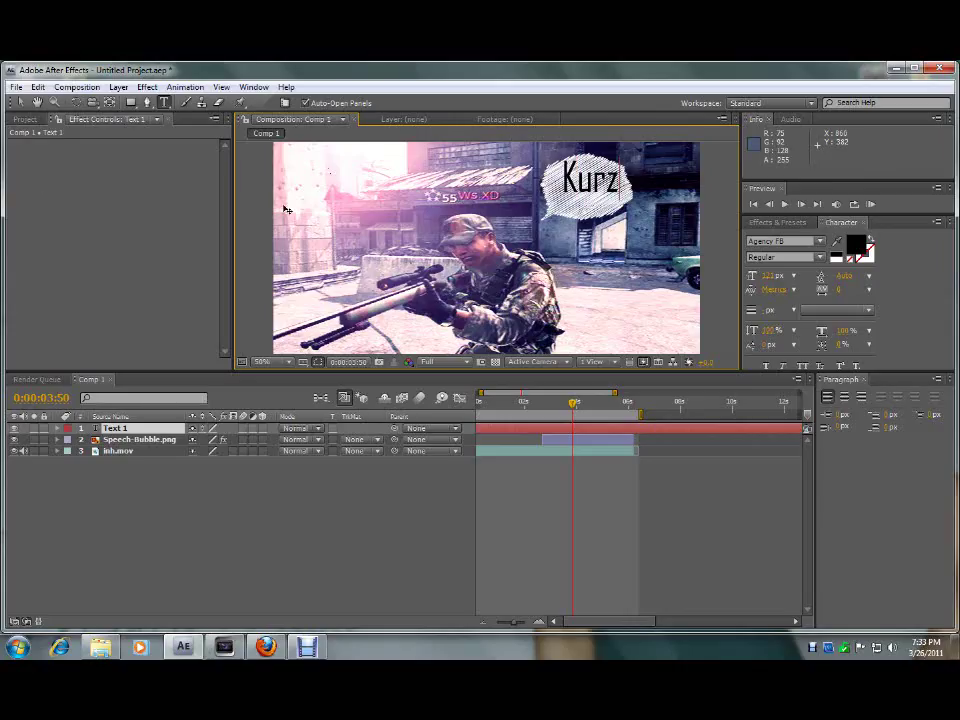
# Commit the Kurz text with the Selection tool and check its Vertical Scale, leaving it unchanged
pyautogui.click(21, 103)
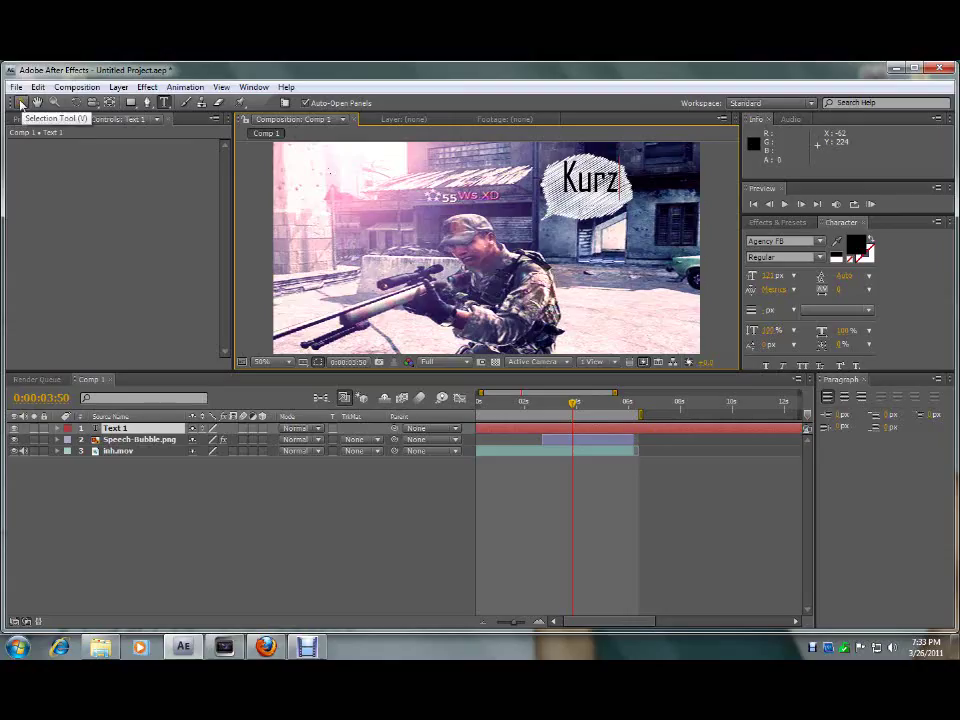
pyautogui.click(21, 103)
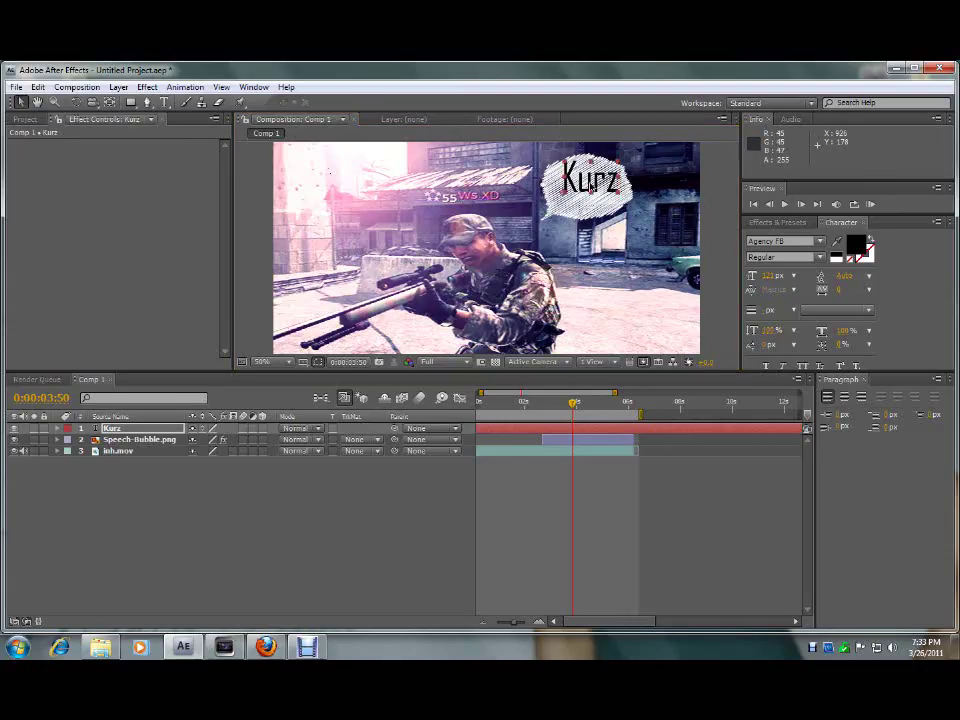
pyautogui.click(600, 215)
pyautogui.click(505, 286)
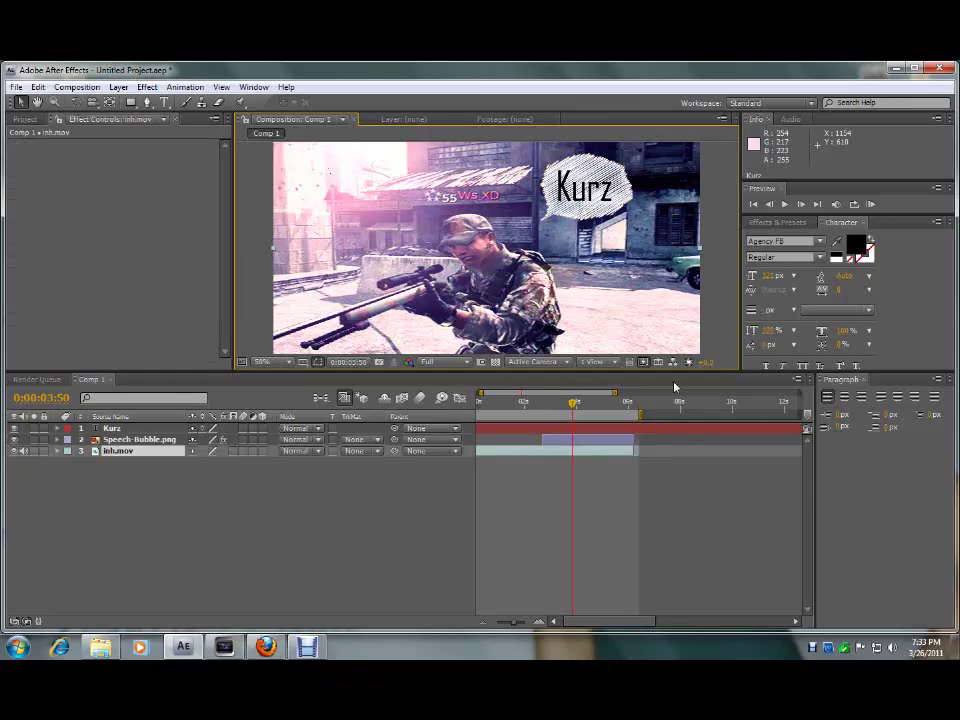
pyautogui.click(780, 332)
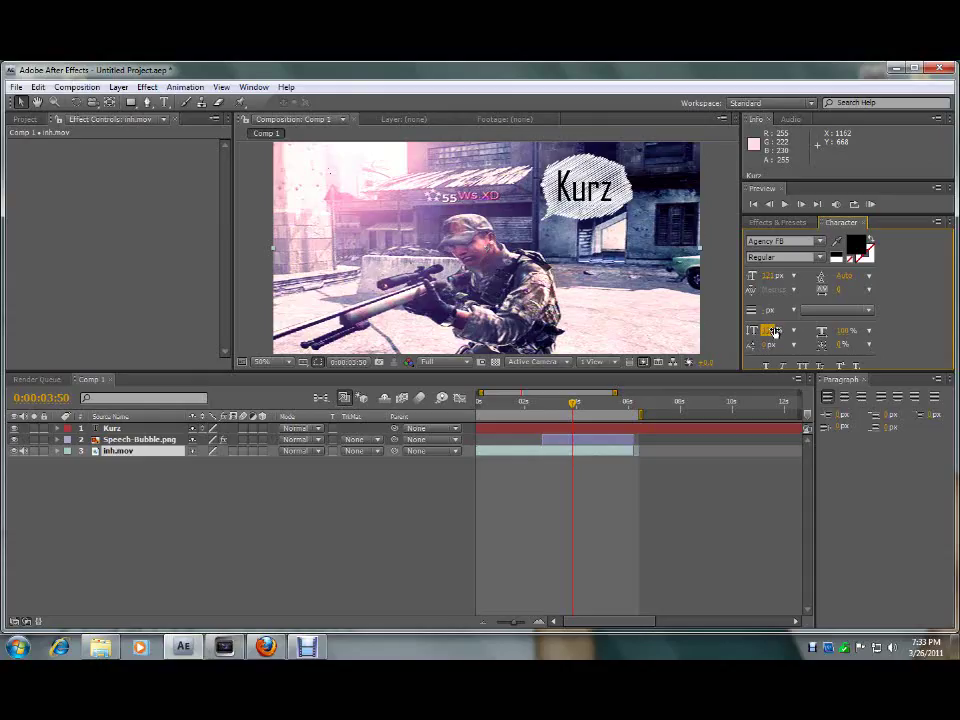
pyautogui.click(612, 267)
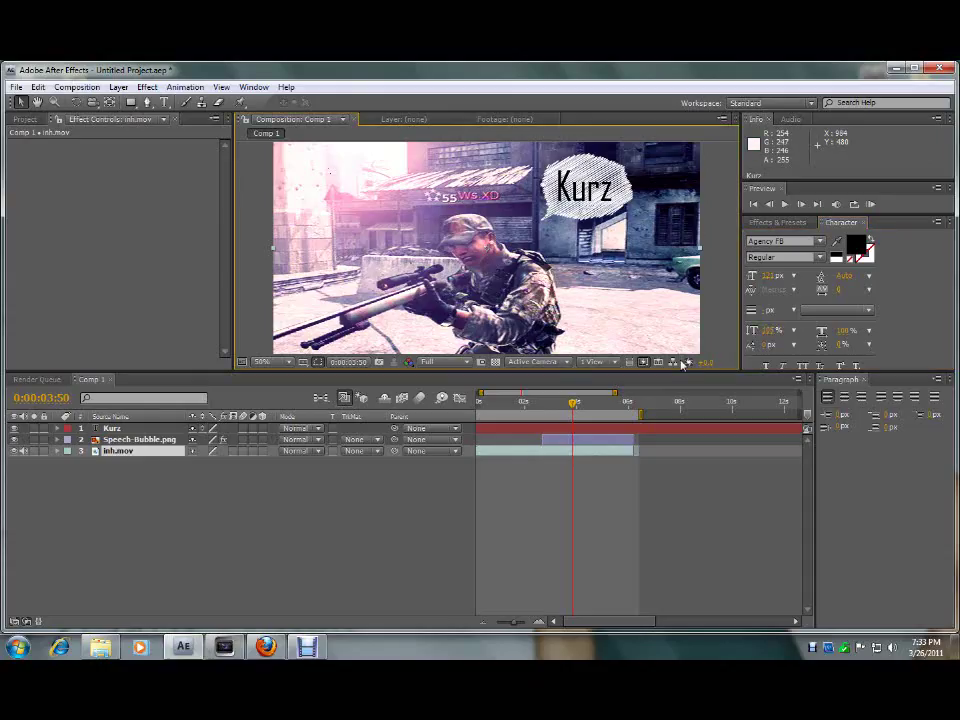
# Split the Kurz text at 0:00:02:42 and delete the earlier original Kurz layer
pyautogui.click(543, 432)
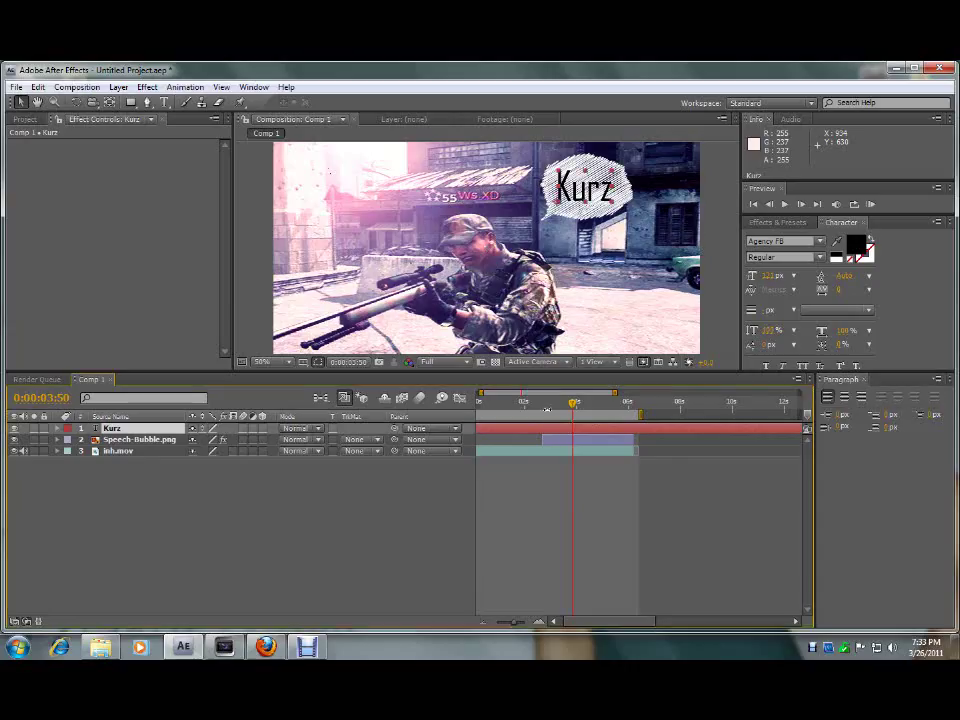
pyautogui.click(545, 404)
pyautogui.moveTo(544, 404); pyautogui.dragTo(542, 404)
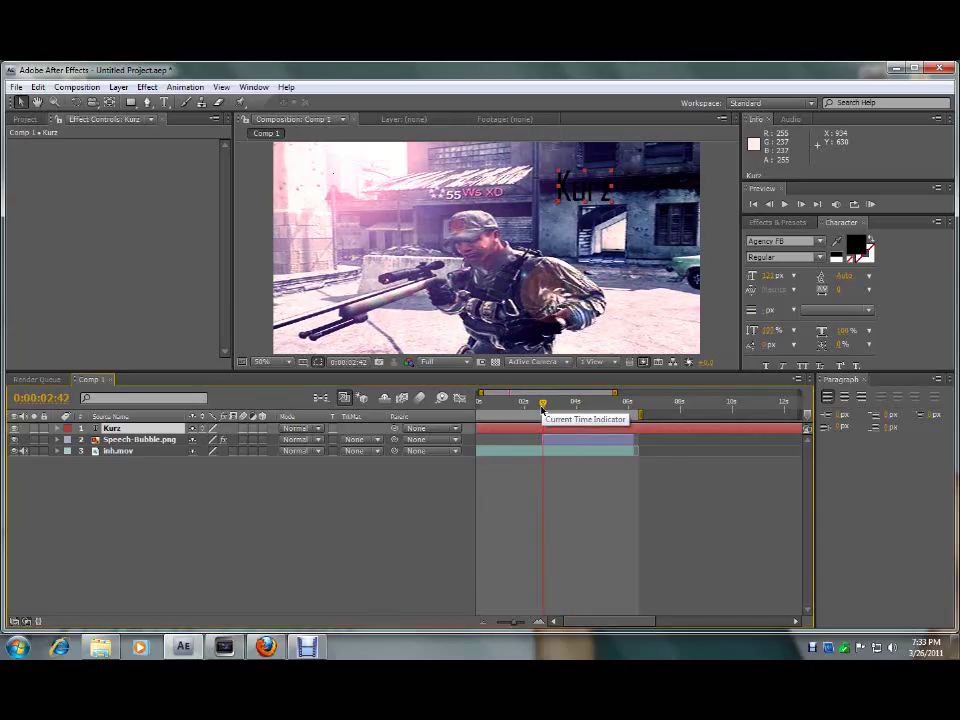
pyautogui.hotkey('ctrl', 'shift', 'd')
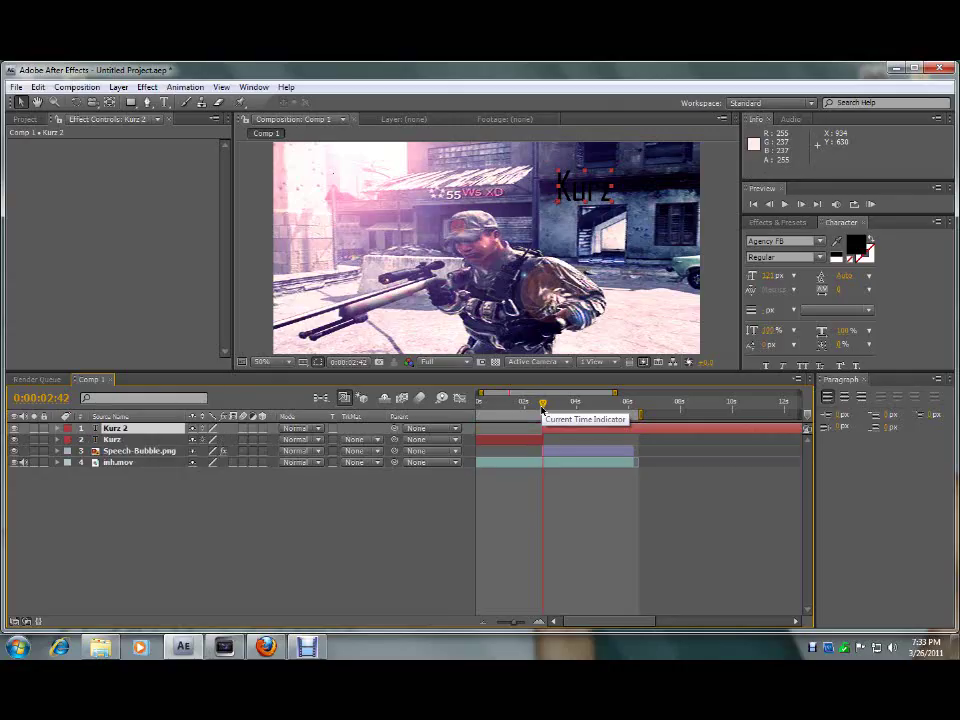
pyautogui.click(523, 441)
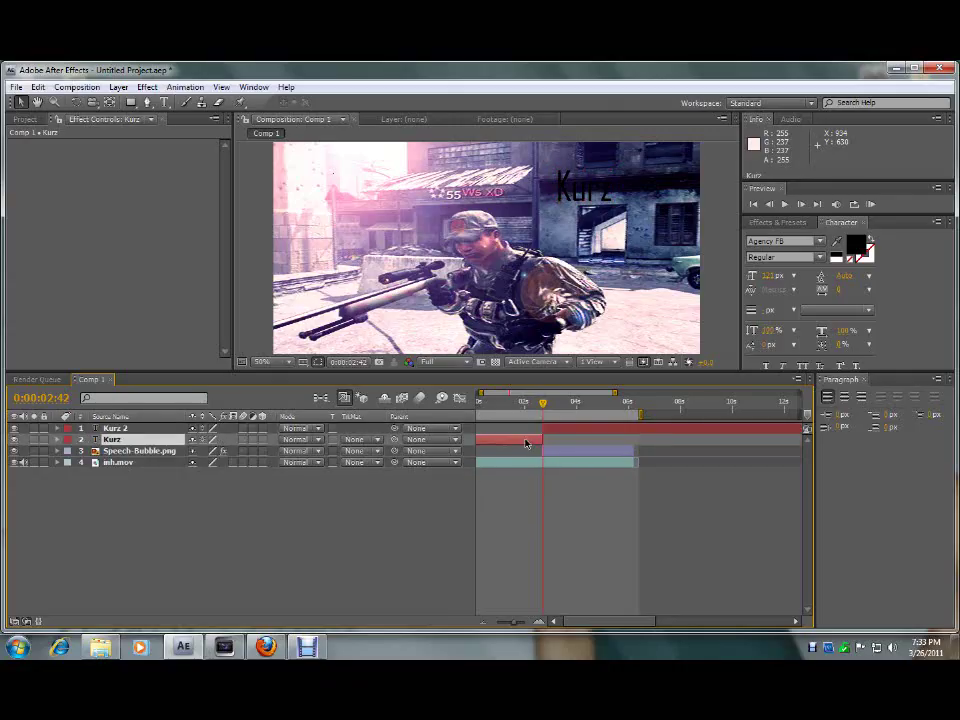
pyautogui.press('Delete')
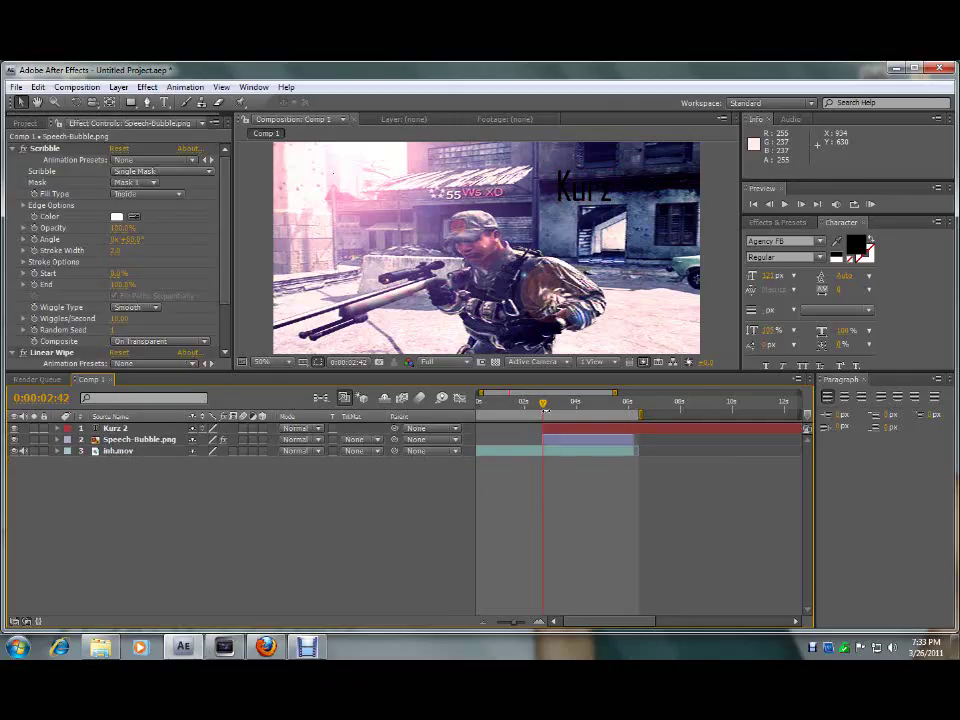
# Split Kurz 2 where the bubble ends, about 6:09, and delete the leftover later piece
pyautogui.moveTo(543, 403); pyautogui.dragTo(635, 404)
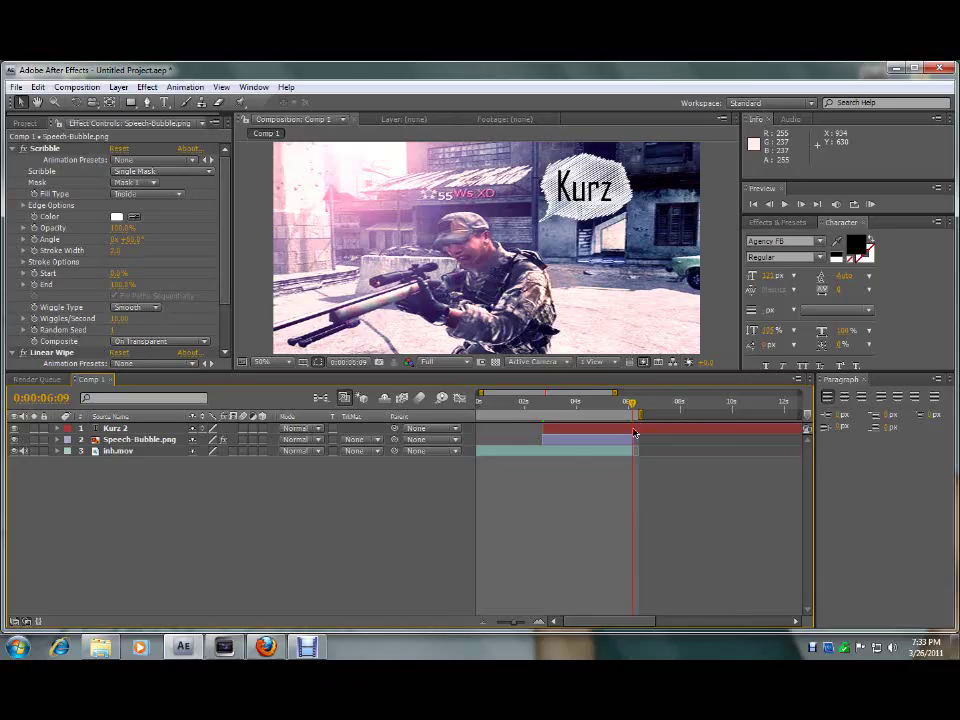
pyautogui.click(634, 431)
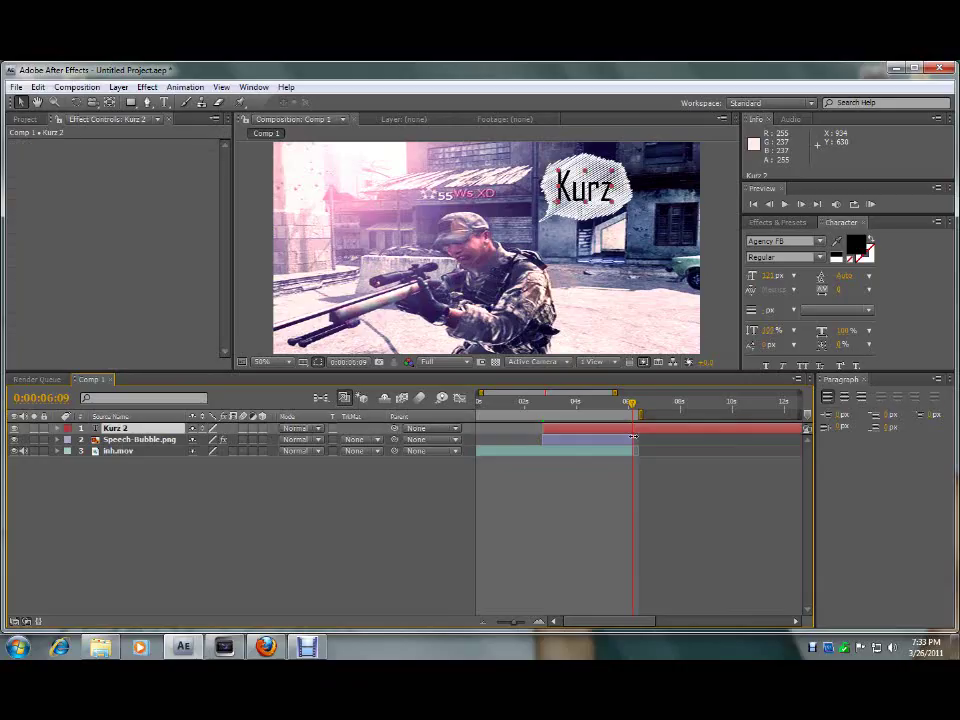
pyautogui.hotkey('ctrl', 'shift', 'd')
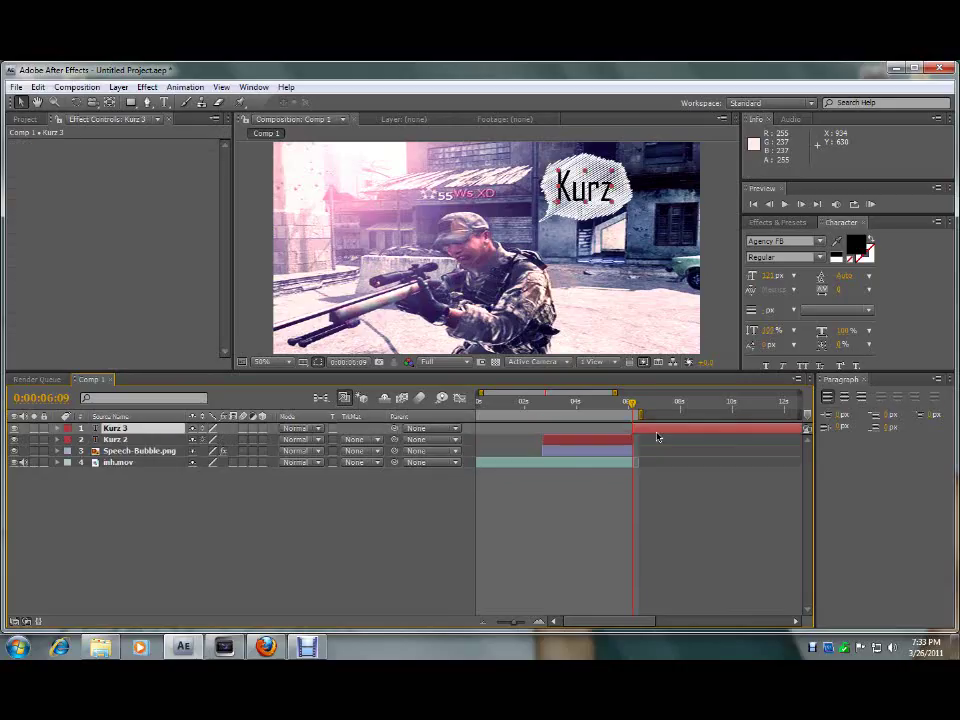
pyautogui.press('Delete')
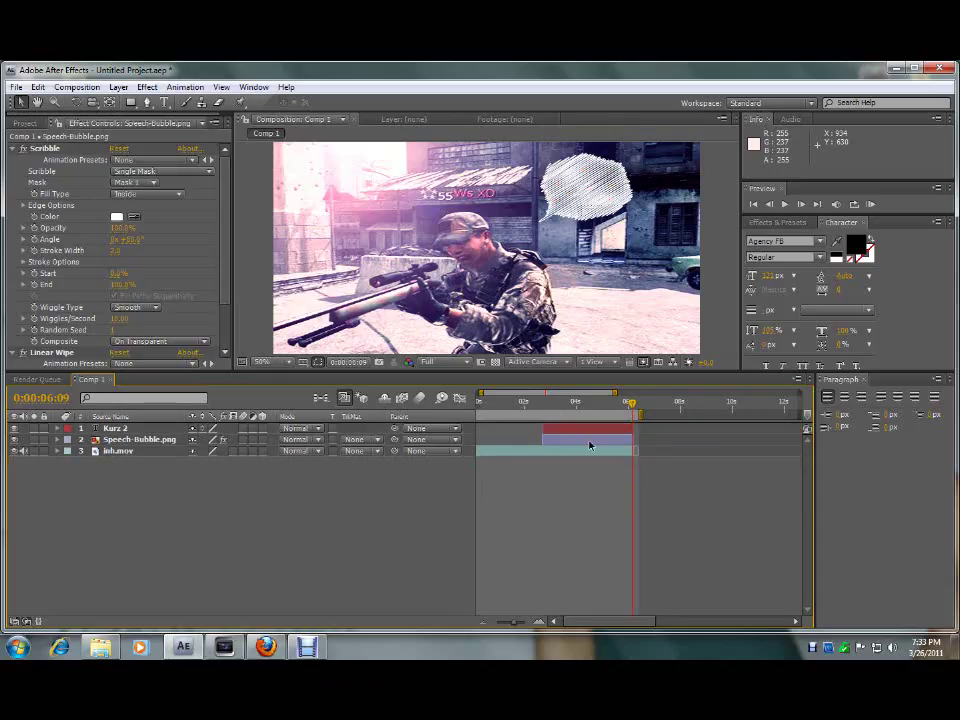
# Search presets for 'typew' and drag the Typewriter preset onto the Kurz 2 text layer
pyautogui.click(548, 405)
pyautogui.moveTo(548, 405)
pyautogui.mouseDown()
pyautogui.moveTo(575, 408)
pyautogui.moveTo(546, 405)
pyautogui.mouseUp()
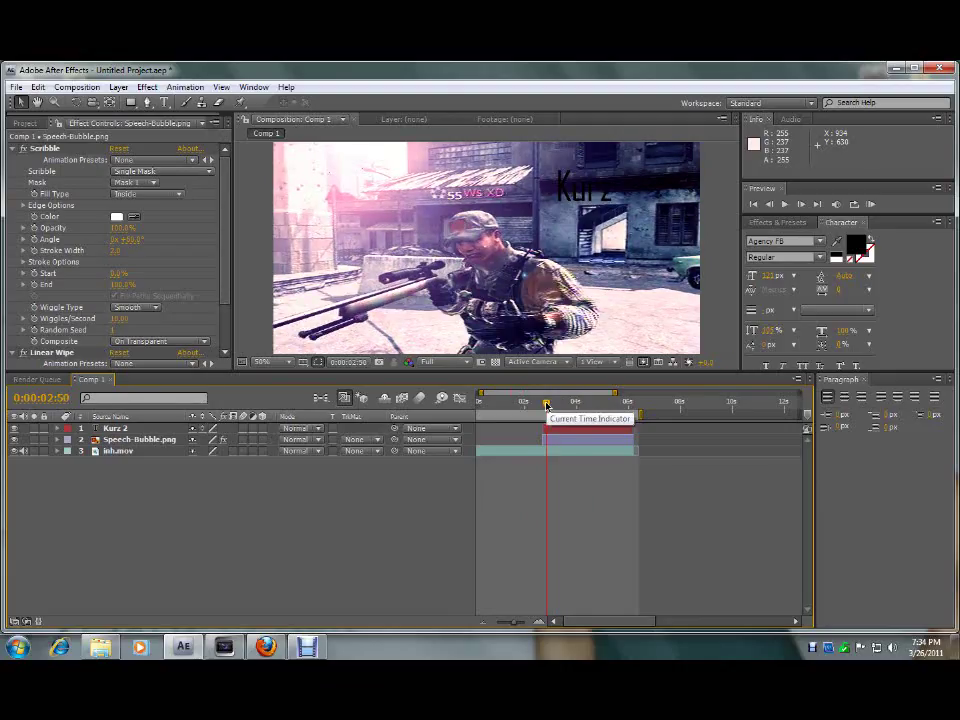
pyautogui.click(777, 222)
pyautogui.click(806, 237)
pyautogui.write('linear')
pyautogui.press('Return')
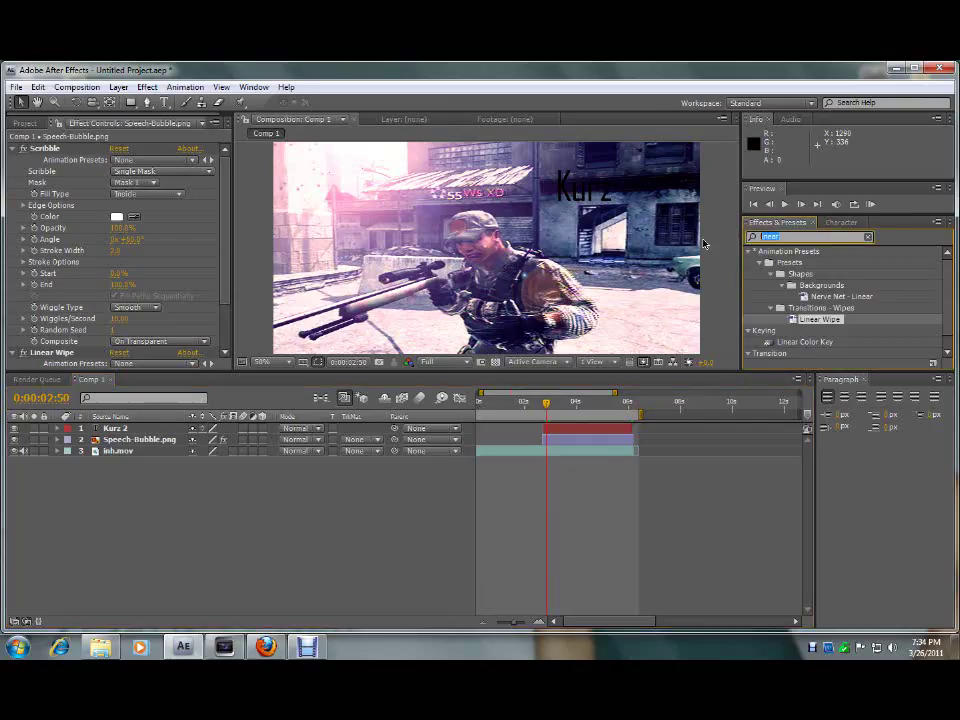
pyautogui.write('ty')
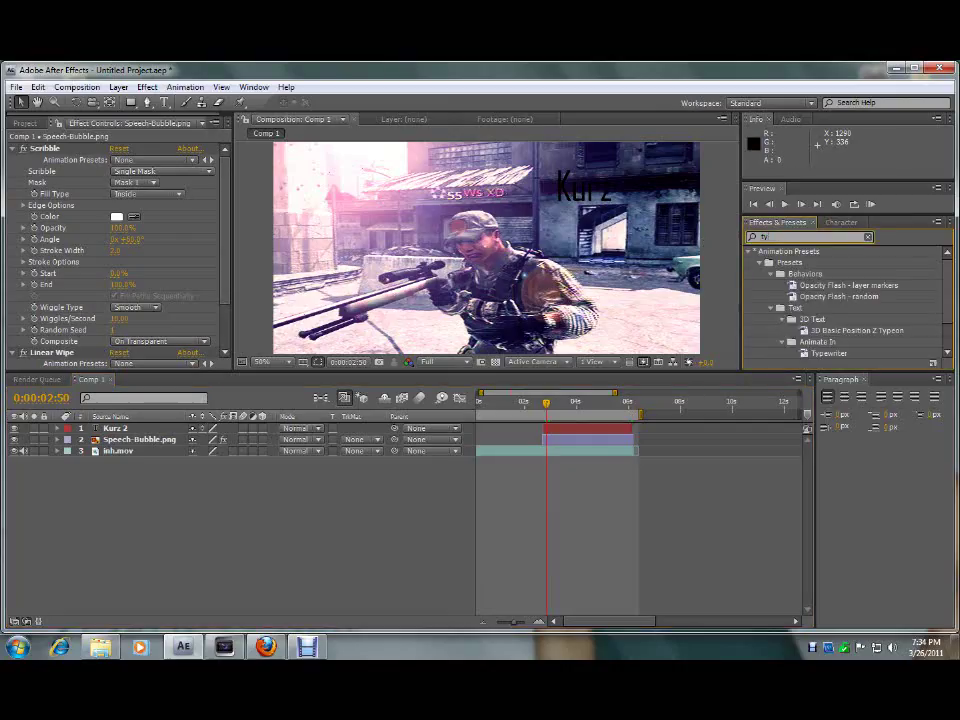
pyautogui.write('pew')
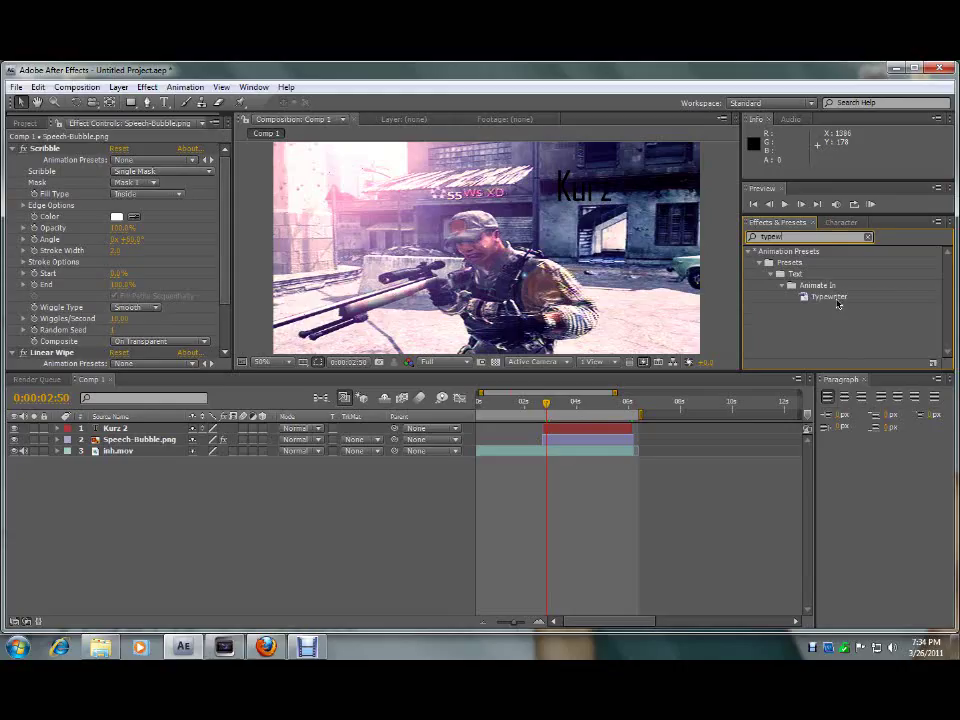
pyautogui.moveTo(830, 298); pyautogui.dragTo(553, 431)
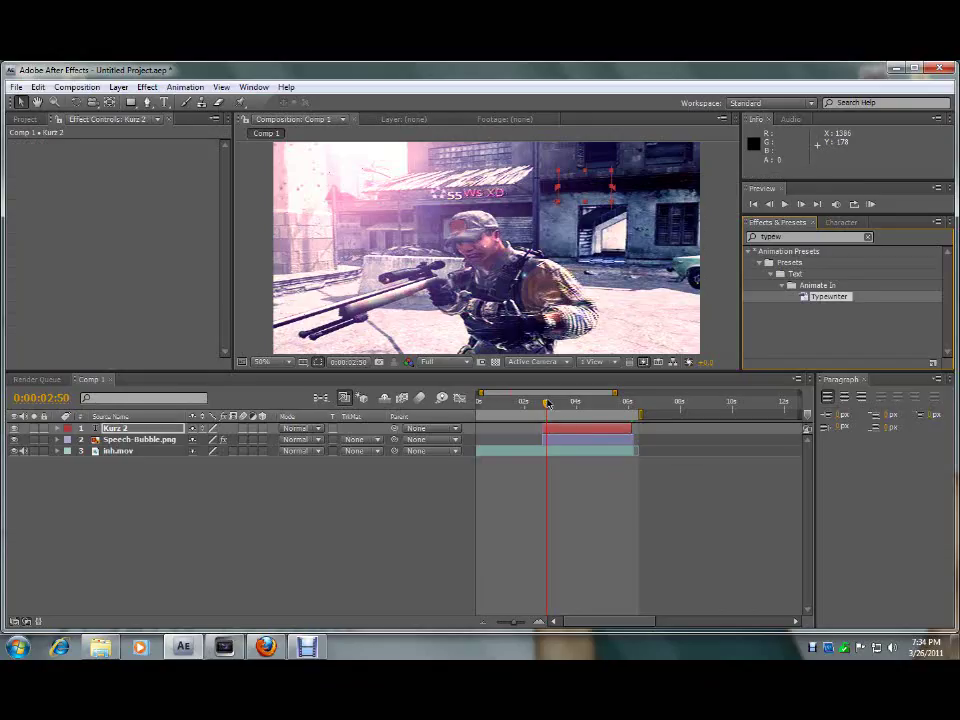
# At the frame where typing begins, reveal Kurz 2's Text > Animator 1 Range Selector and Opacity
pyautogui.click(543, 403)
pyautogui.click(546, 403)
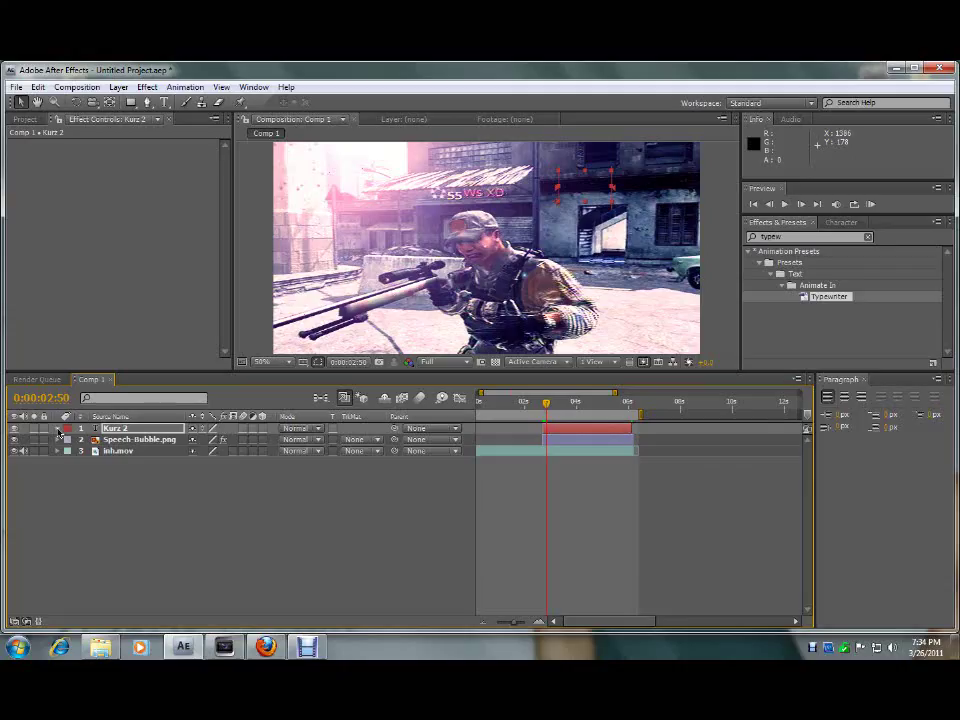
pyautogui.click(58, 432)
pyautogui.click(68, 439)
pyautogui.click(79, 485)
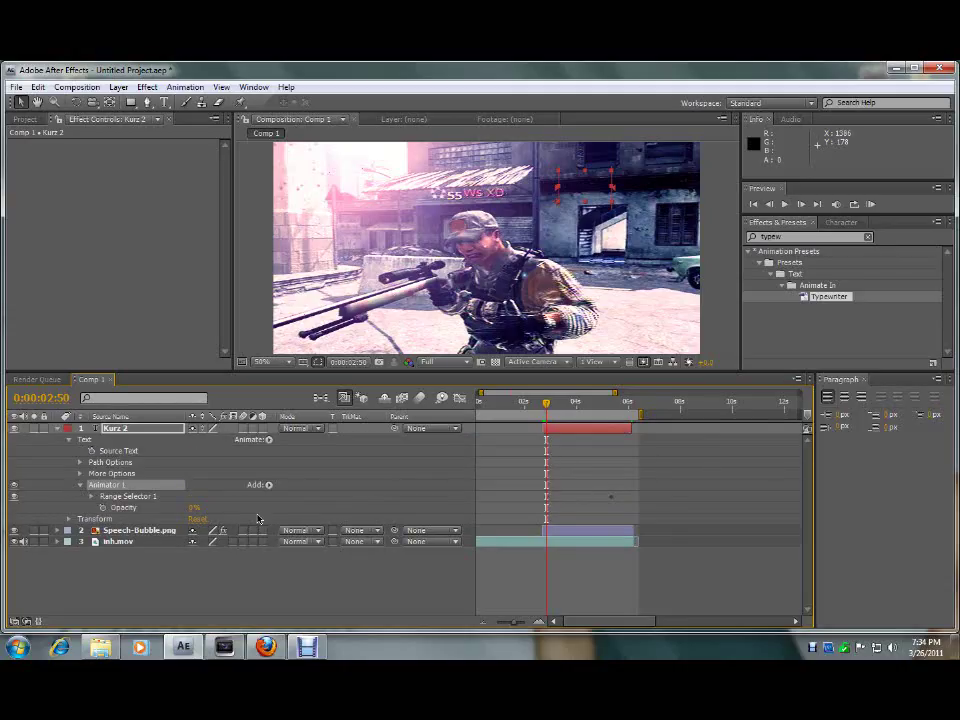
# Scrub the time ruler to confirm 'Kurz' types in letter by letter, nearly complete by 3:45
pyautogui.moveTo(546, 404)
pyautogui.mouseDown()
pyautogui.moveTo(558, 407)
pyautogui.moveTo(556, 428)
pyautogui.moveTo(562, 406)
pyautogui.moveTo(546, 411)
pyautogui.moveTo(558, 411)
pyautogui.mouseUp()
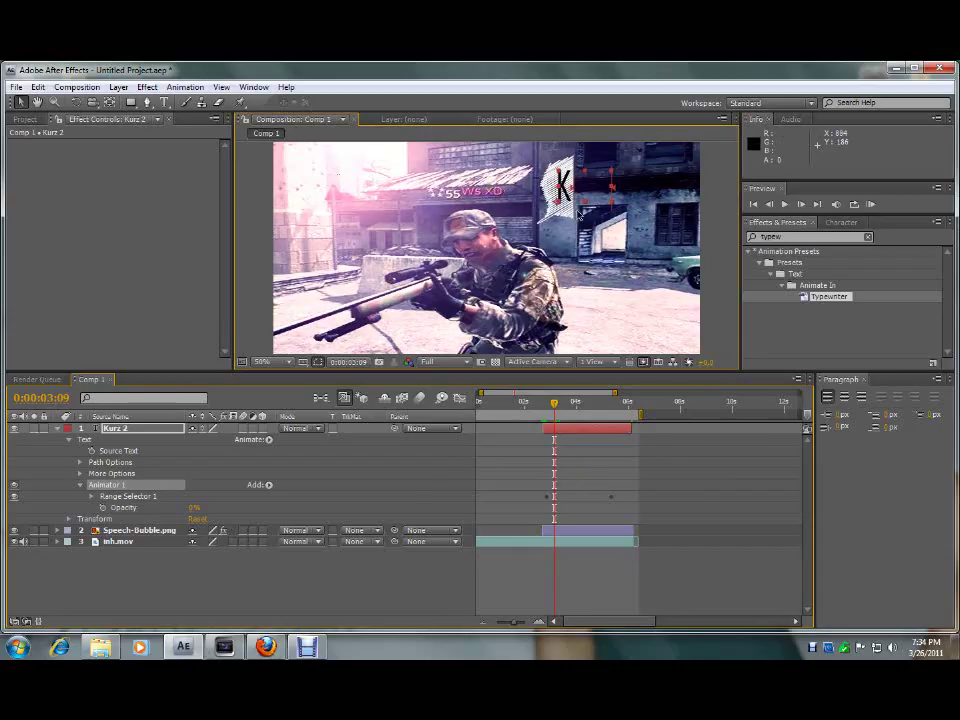
pyautogui.moveTo(556, 409); pyautogui.dragTo(559, 409)
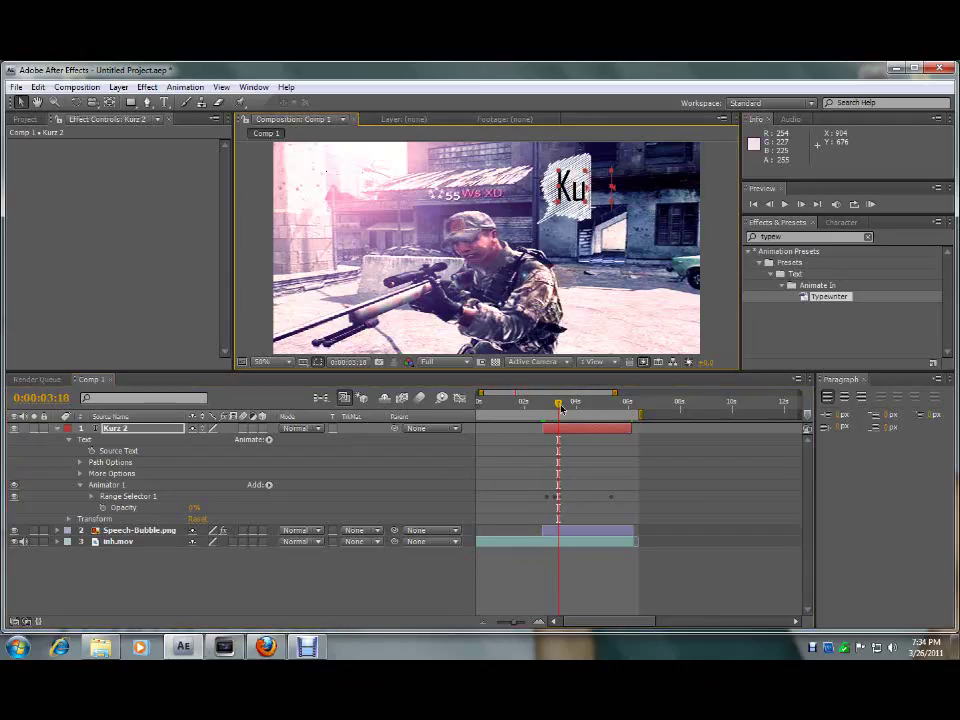
pyautogui.moveTo(562, 407); pyautogui.dragTo(563, 407)
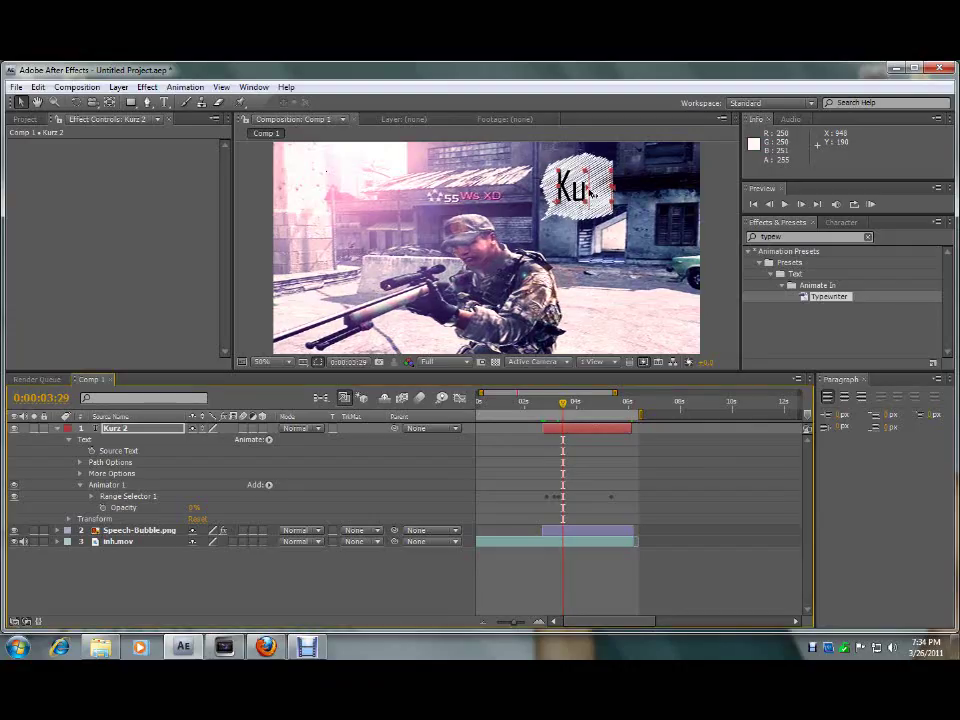
pyautogui.click(570, 406)
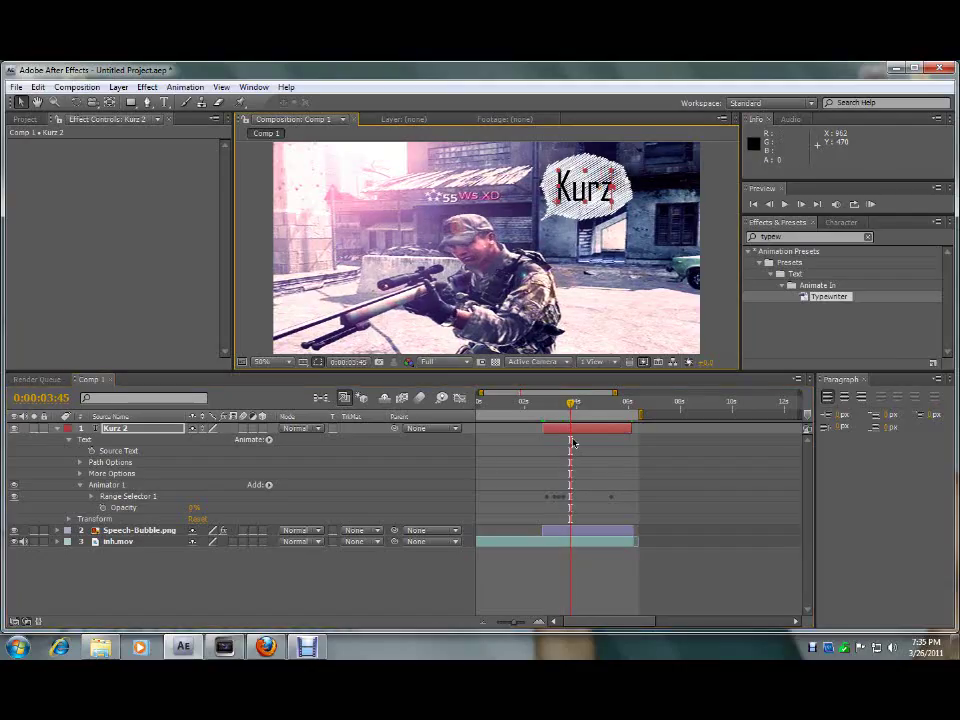
pyautogui.click(599, 403)
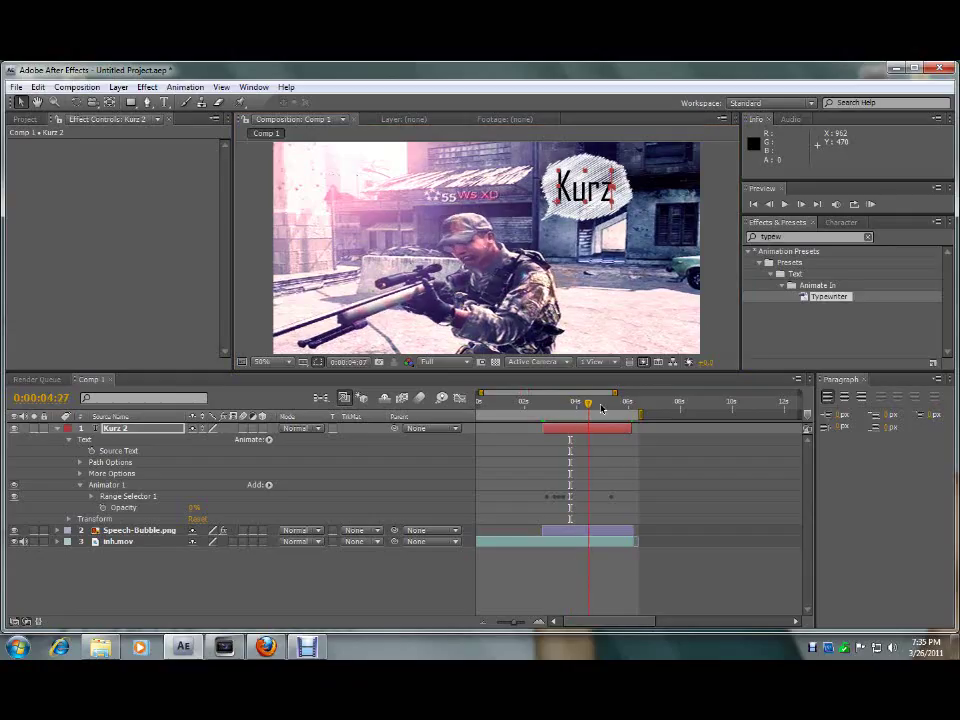
pyautogui.click(560, 541)
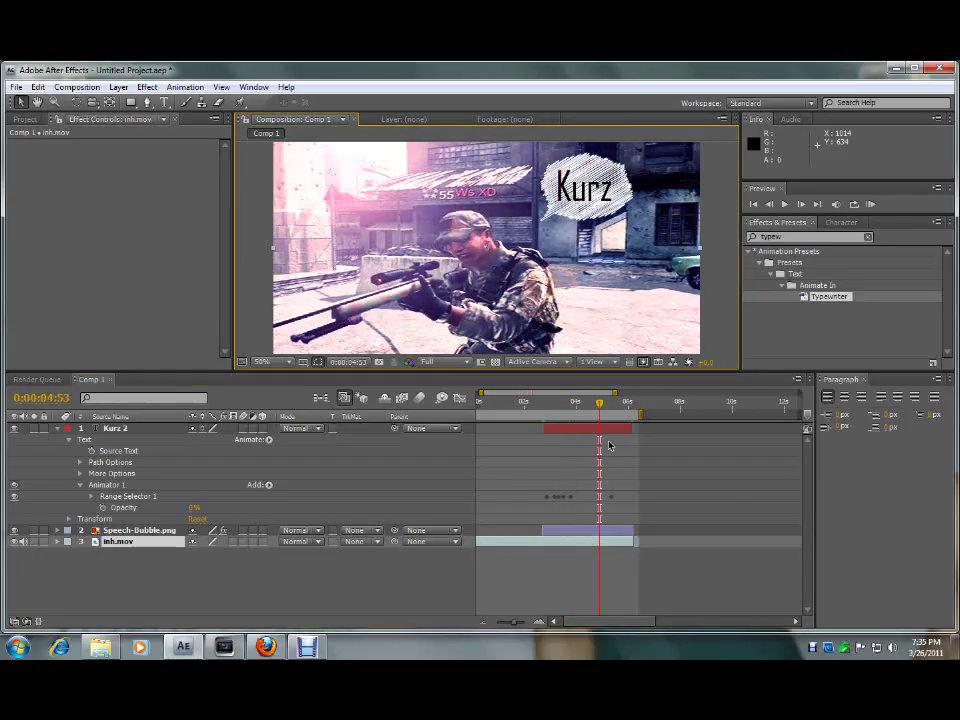
pyautogui.click(548, 405)
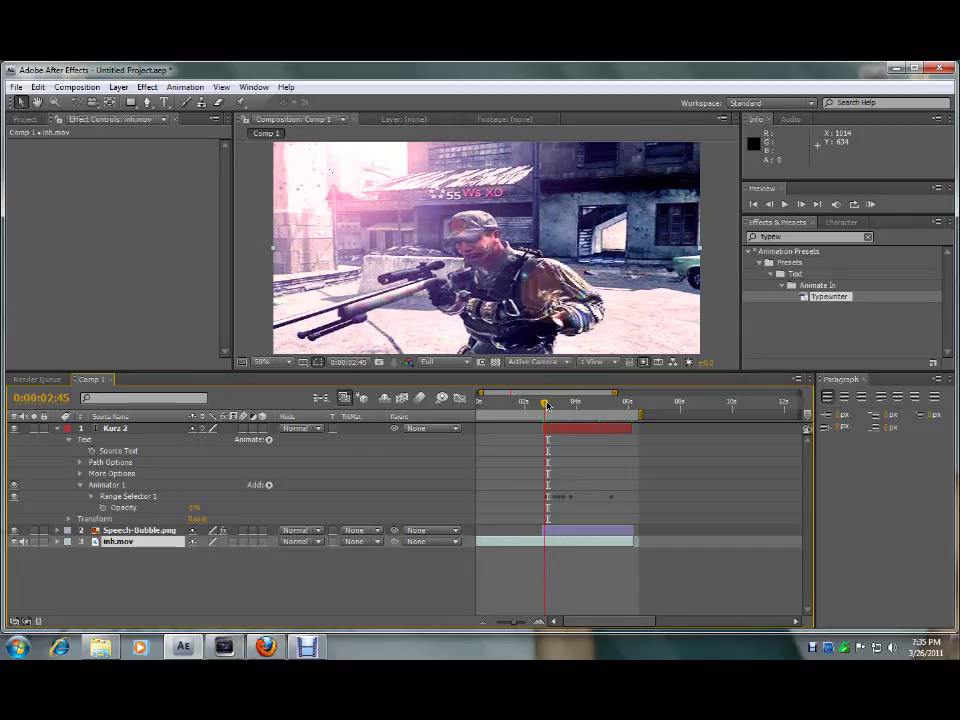
pyautogui.moveTo(548, 405); pyautogui.dragTo(610, 425)
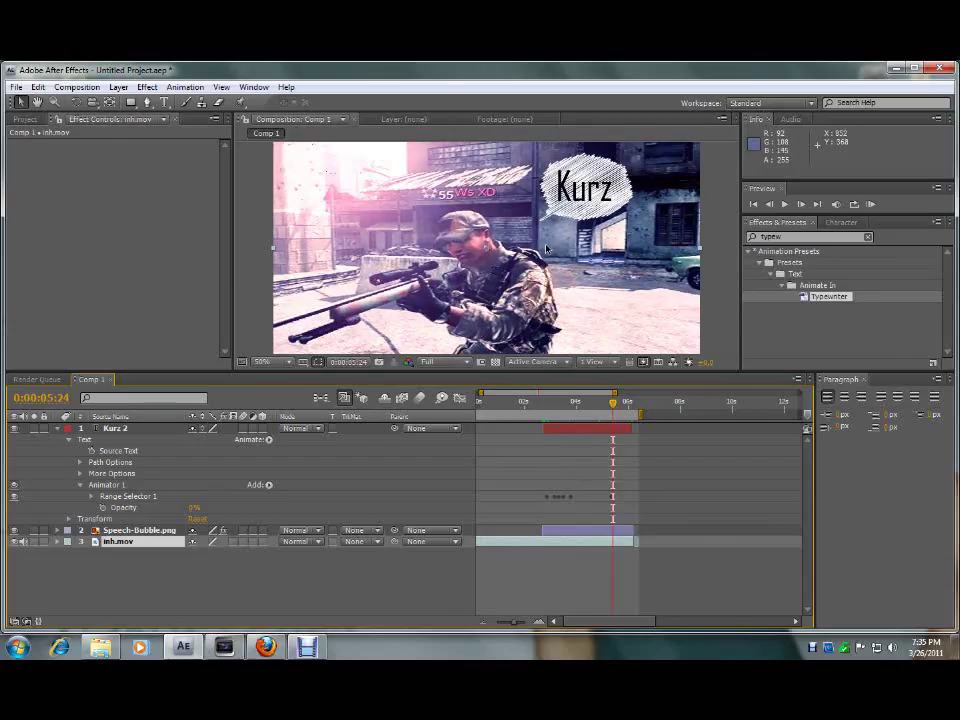
# Clear the Effects & Presets search field and collapse the Kurz 2 layer's properties
pyautogui.click(868, 237)
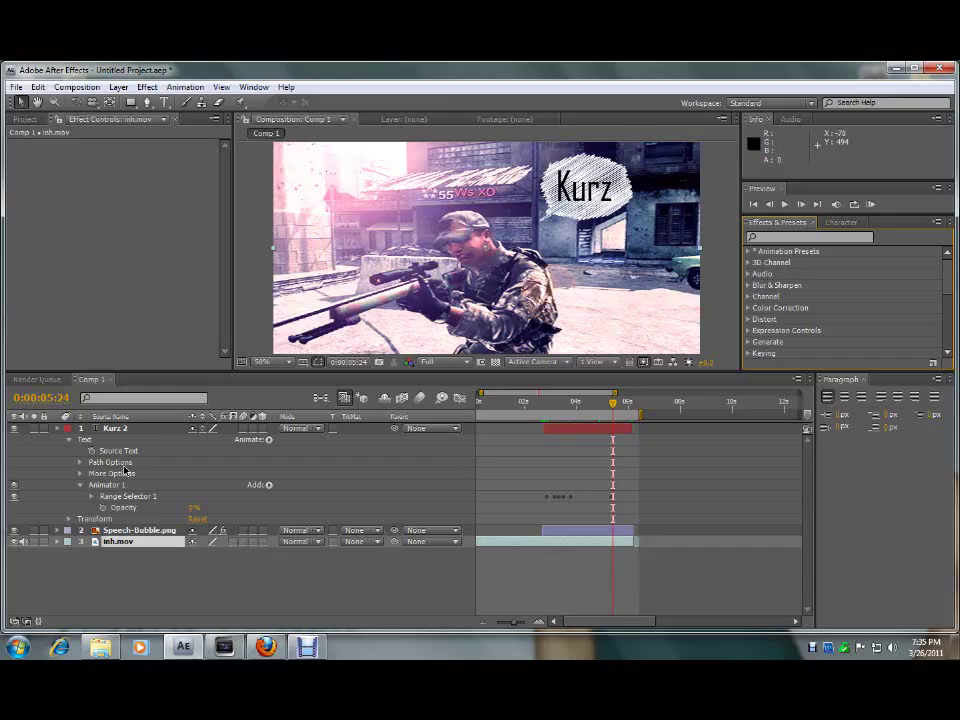
pyautogui.click(57, 428)
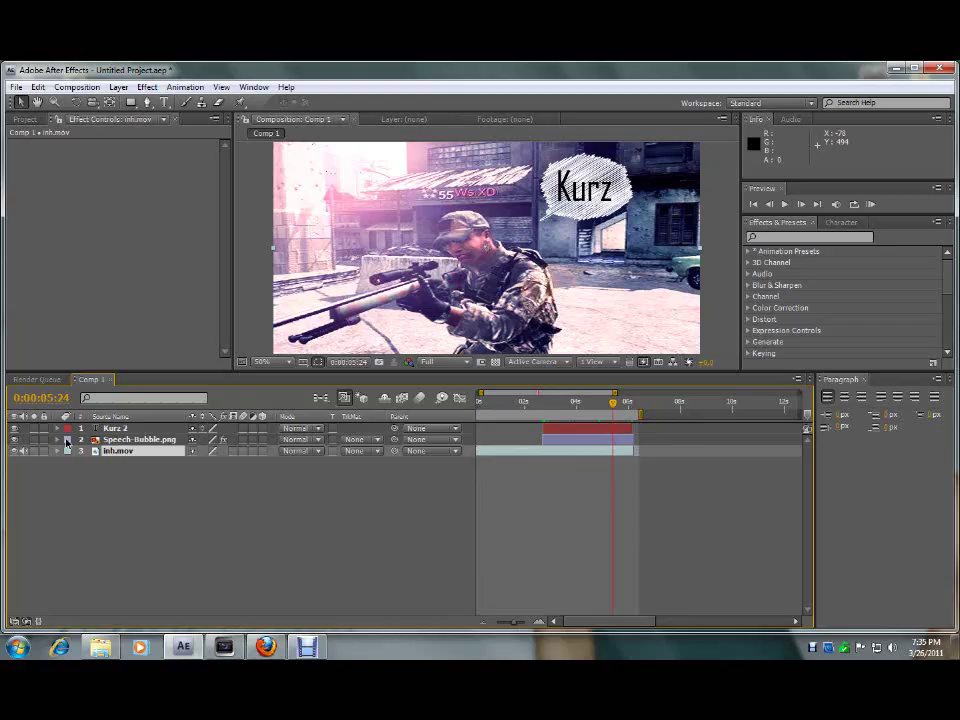